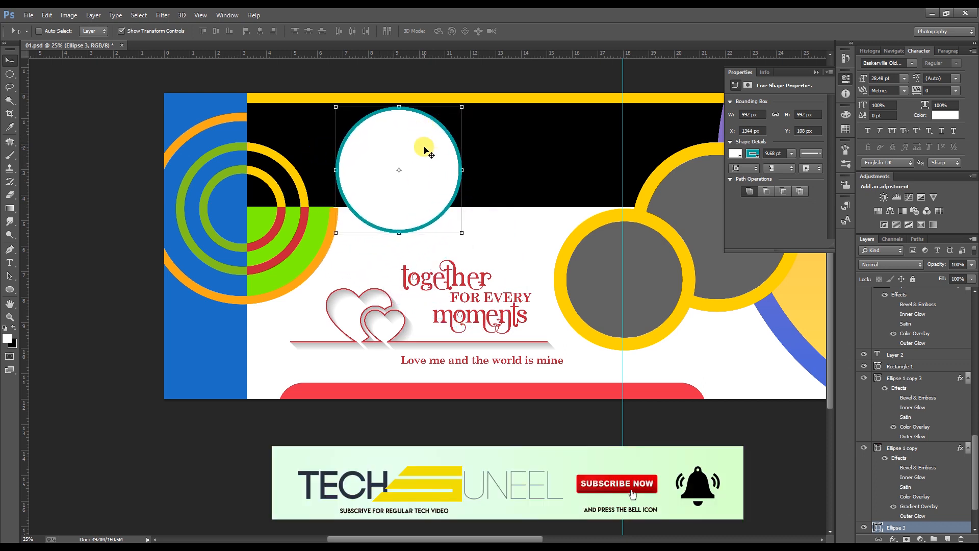
Step: Set the white circle's stroke to yellow with a width of 16.15 pt
key("u")
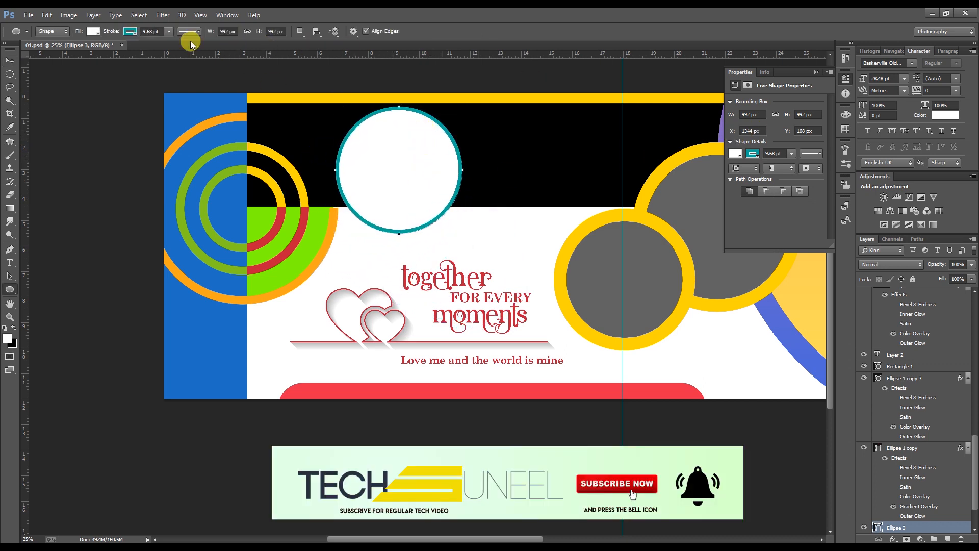
left_click(131, 32)
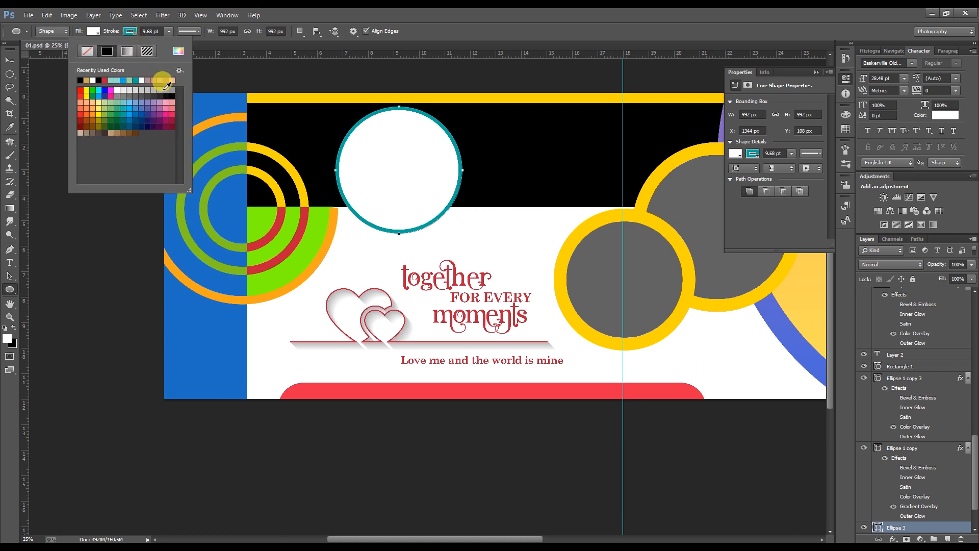
left_click(268, 180)
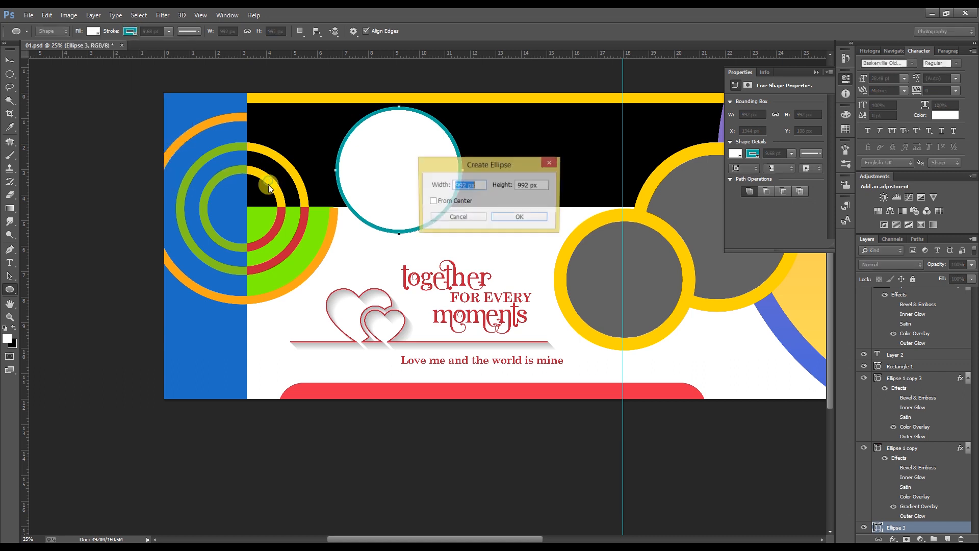
key("Escape")
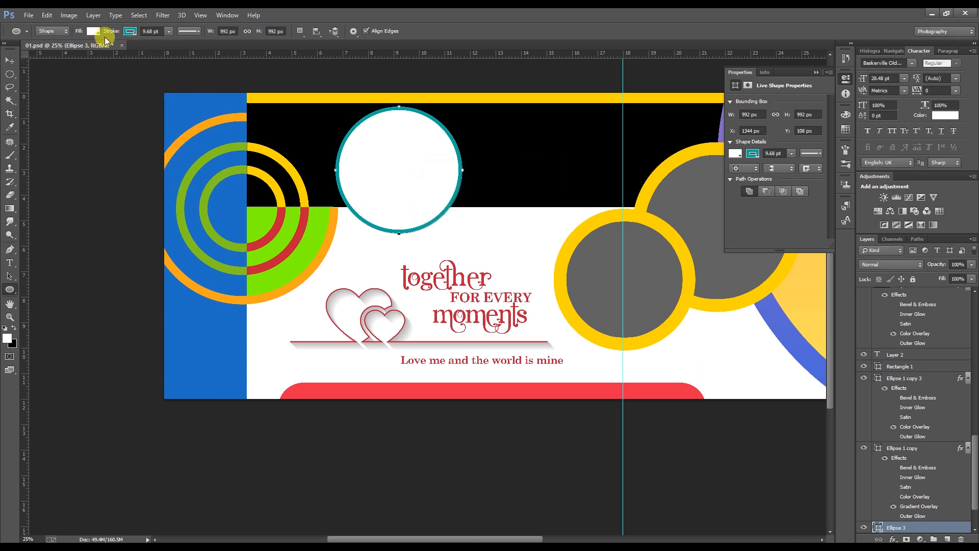
left_click(130, 32)
left_click(80, 80)
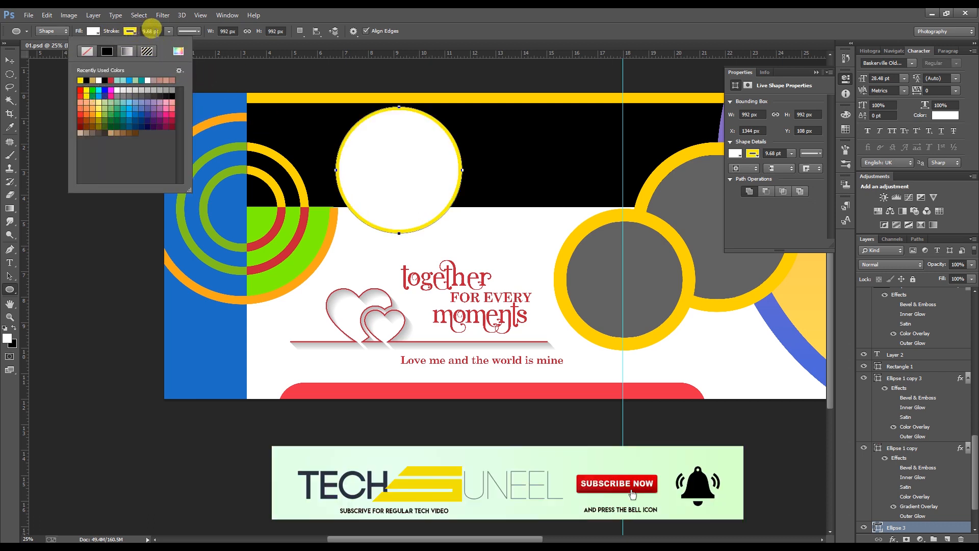
left_click(168, 32)
mouse_move(168, 45)
left_mouse_down()
mouse_move(181, 38)
mouse_move(172, 37)
left_mouse_up()
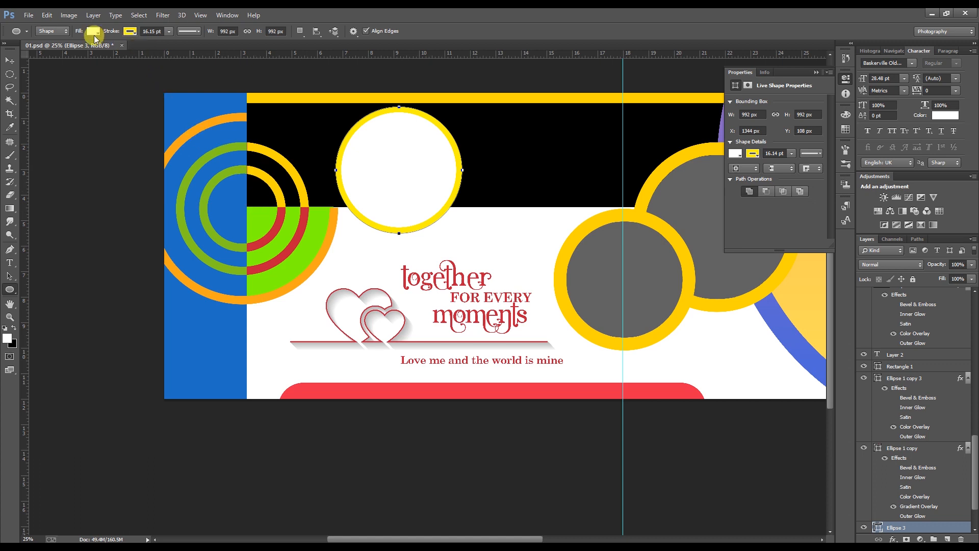
Step: Set the circle's fill to no color, leaving only its yellow outline
left_click(93, 32)
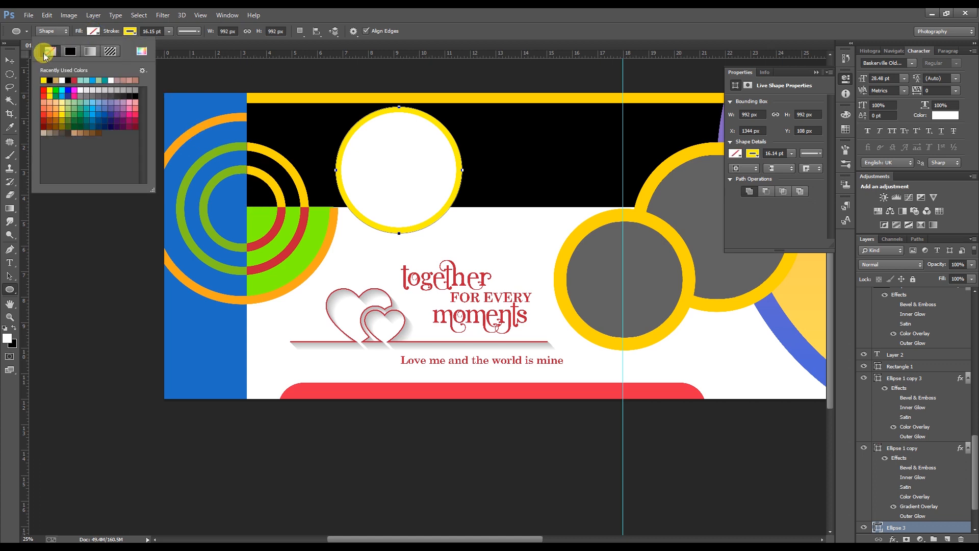
left_click(428, 31)
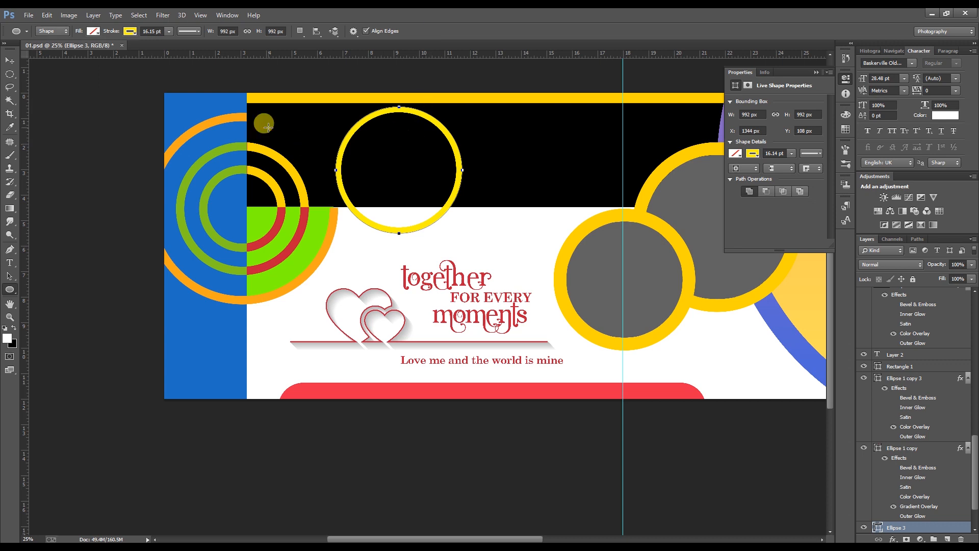
key("Return")
Step: Move the yellow ring down over the lower edge of the black band and rasterize its layer
key("v")
left_click_drag(385, 208, 441, 203)
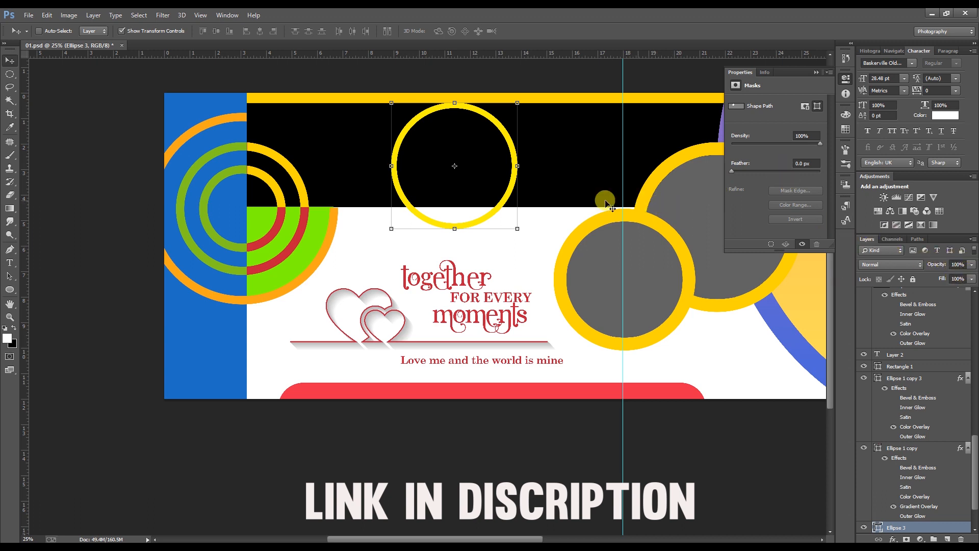
left_click_drag(509, 141, 500, 210)
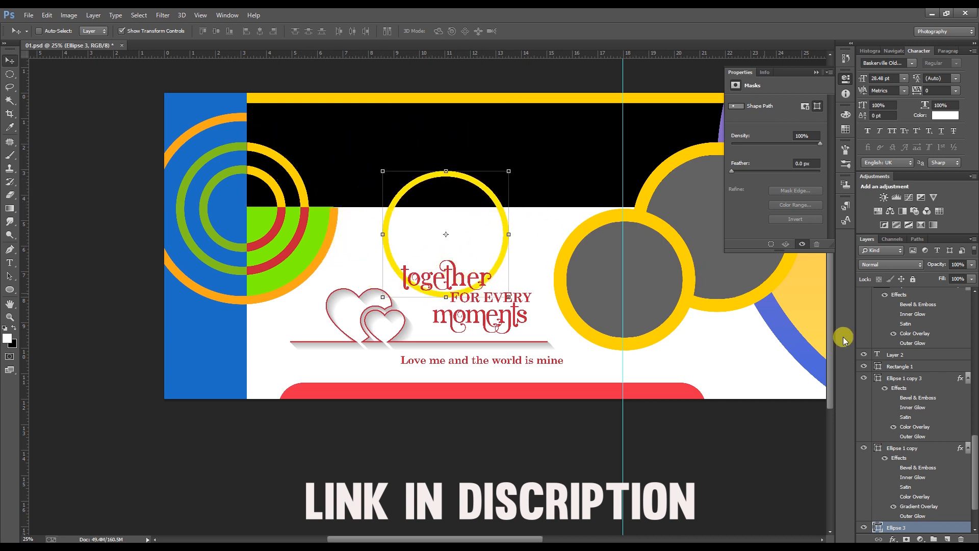
right_click(911, 527)
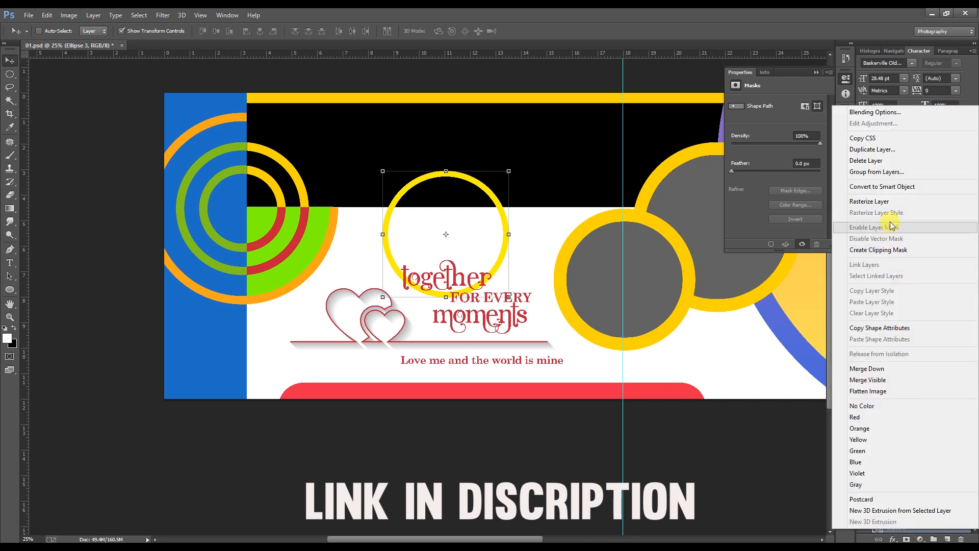
left_click(869, 201)
Step: Delete the upper-right quarter of the yellow ring using a rectangular selection, and clear the selection
key("m")
left_click_drag(445, 136, 514, 230)
left_click(494, 175)
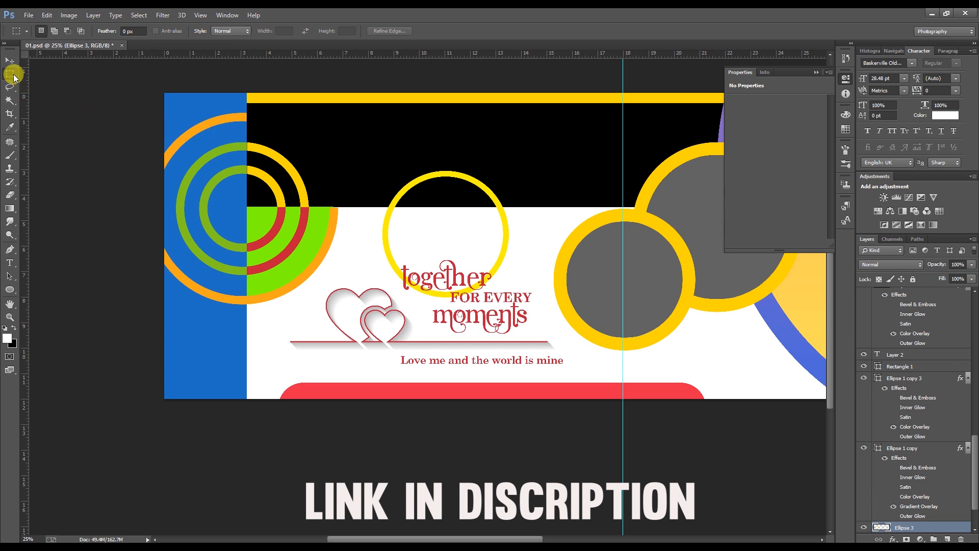
left_click_drag(454, 143, 515, 231)
left_click(531, 246)
key("v")
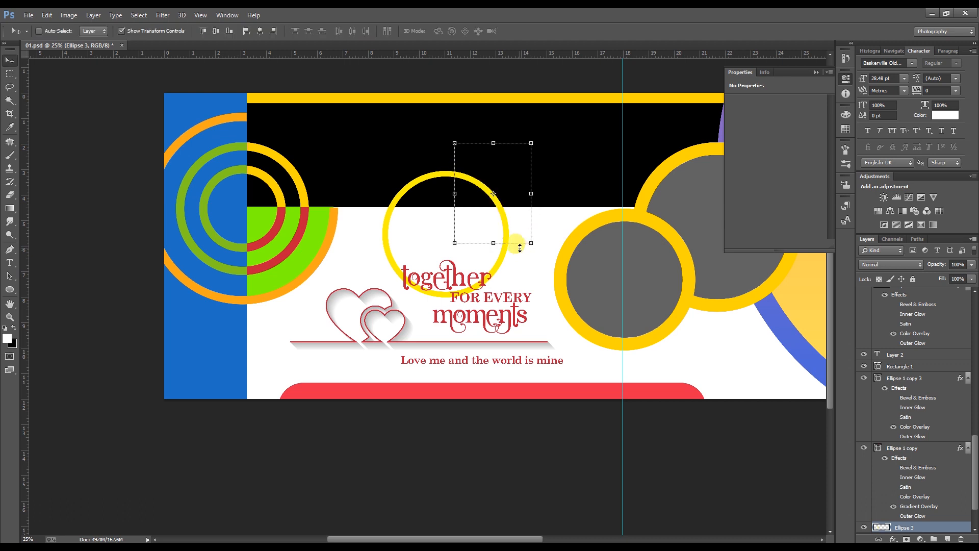
key("Delete")
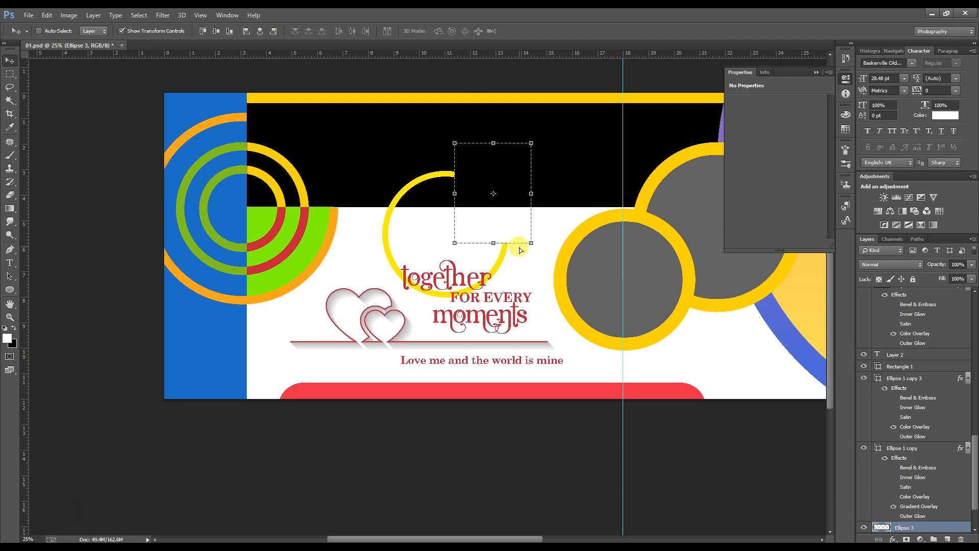
key("ctrl+d")
Step: Place the trimmed yellow ring and a duplicate side by side, and try a Hue/Saturation adjustment on the duplicate
left_click_drag(466, 213, 509, 174)
key("ctrl+u")
mouse_move(685, 193)
left_mouse_down()
mouse_move(716, 193)
mouse_move(685, 193)
left_mouse_up()
key("Return")
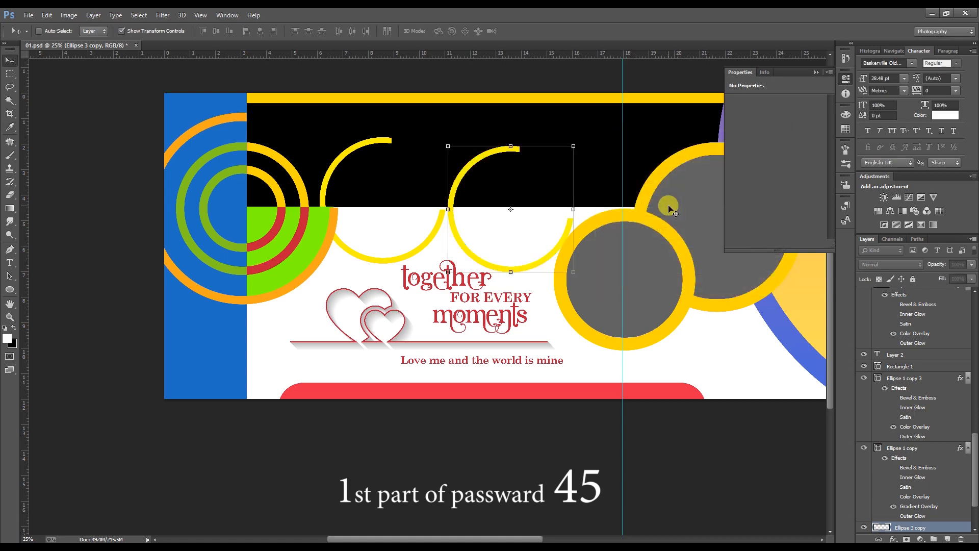
Step: Delete both trimmed yellow rings from the banner
left_click_drag(430, 207, 446, 220)
key("Delete")
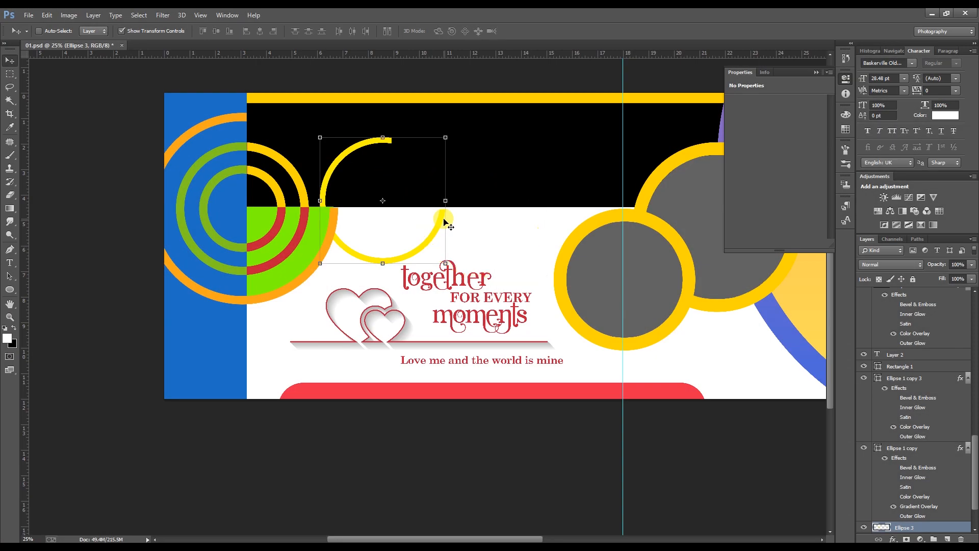
key("Delete")
Step: Try moving the green double ring (Ellipse 2 copy 4) onto the black band, and undo the move
right_click(203, 165)
left_click(216, 168)
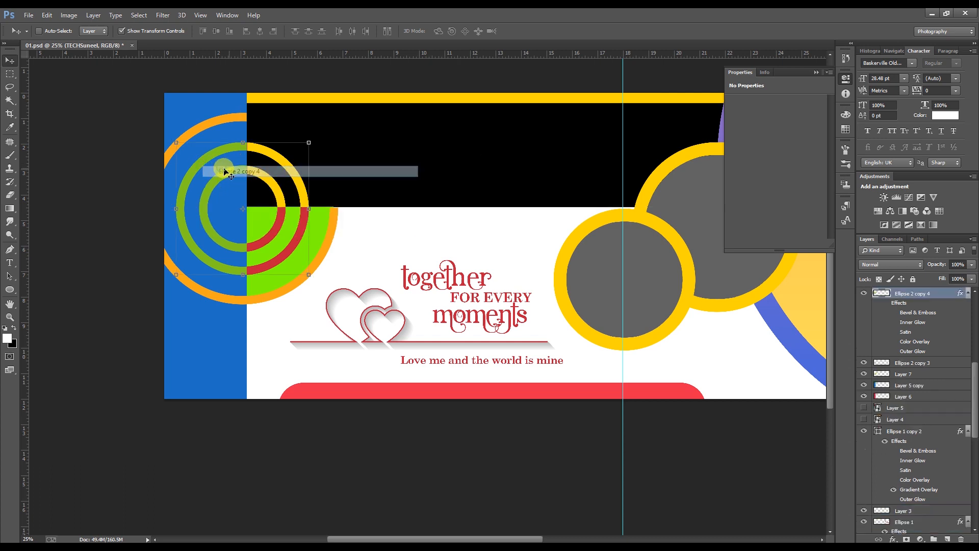
left_click_drag(234, 164, 252, 179)
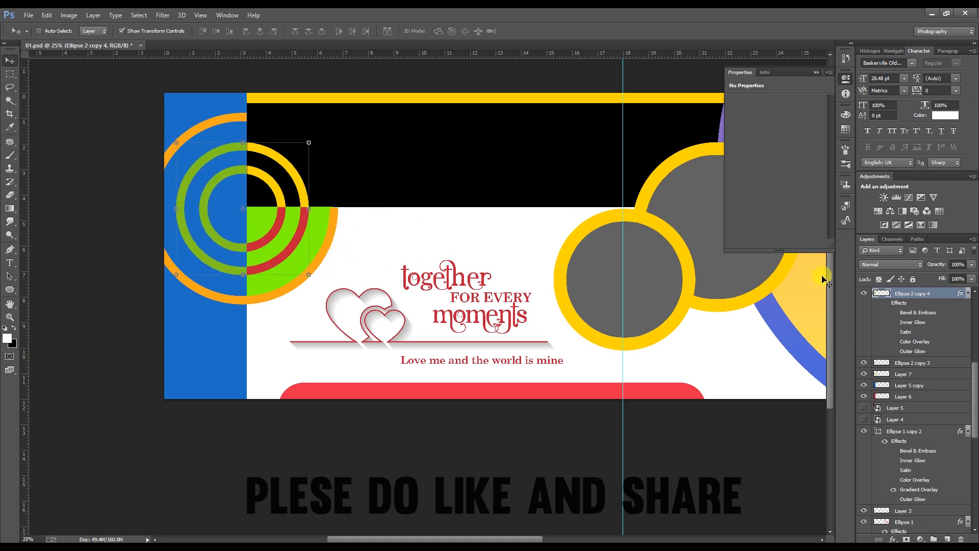
key("ctrl+z")
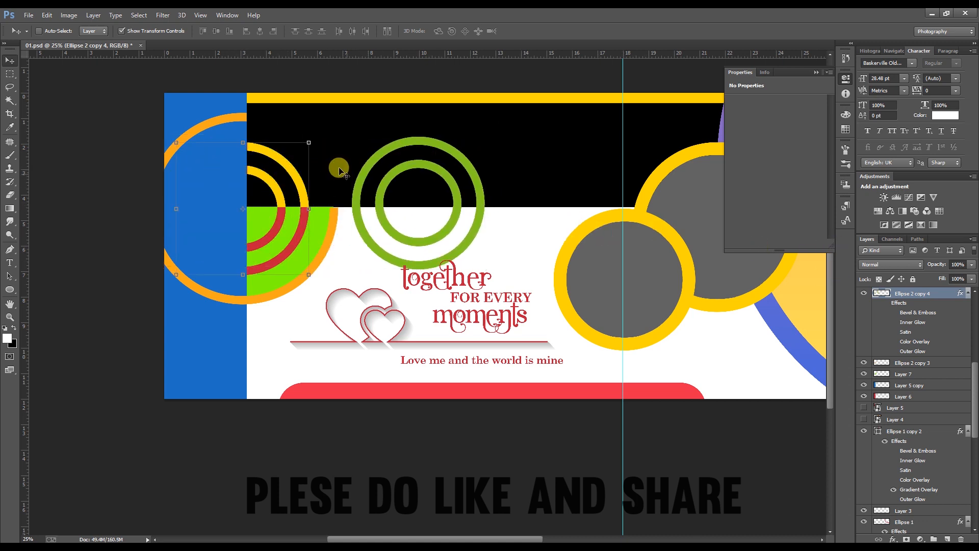
key("ctrl+z")
Step: Try moving the half rings beside the blue strip out to the right, and undo the move
right_click(371, 145)
left_click(384, 148)
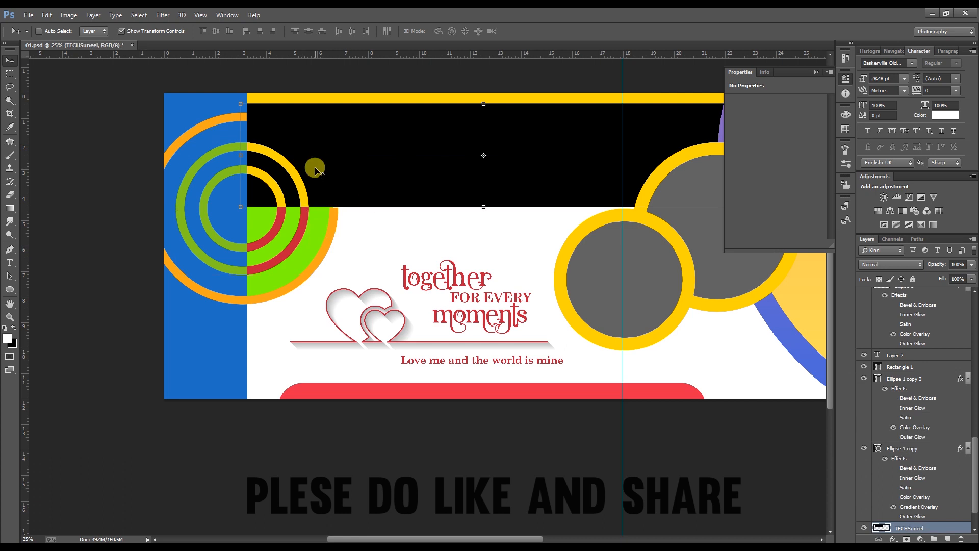
right_click(262, 151)
left_click(297, 161)
mouse_move(298, 162)
left_mouse_down()
mouse_move(408, 152)
mouse_move(297, 153)
mouse_move(310, 148)
mouse_move(286, 153)
mouse_move(290, 161)
left_mouse_up()
right_click(291, 243)
left_click(311, 251)
left_click_drag(305, 246, 388, 253)
key("ctrl+z")
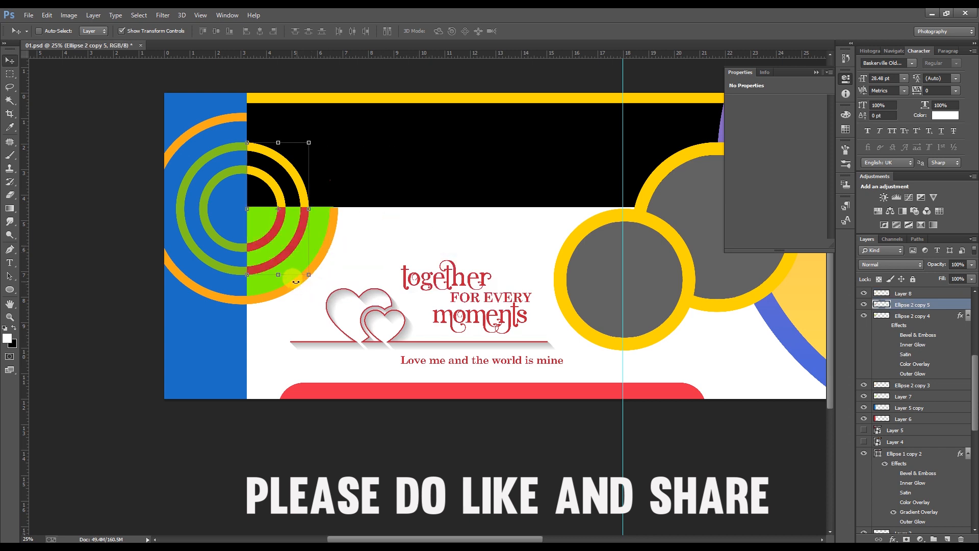
Step: Try moving the large orange arc (Ellipse 2 copy 3) to the banner's middle, and undo the move
right_click(294, 282)
left_click(326, 297)
left_click_drag(280, 293, 510, 285)
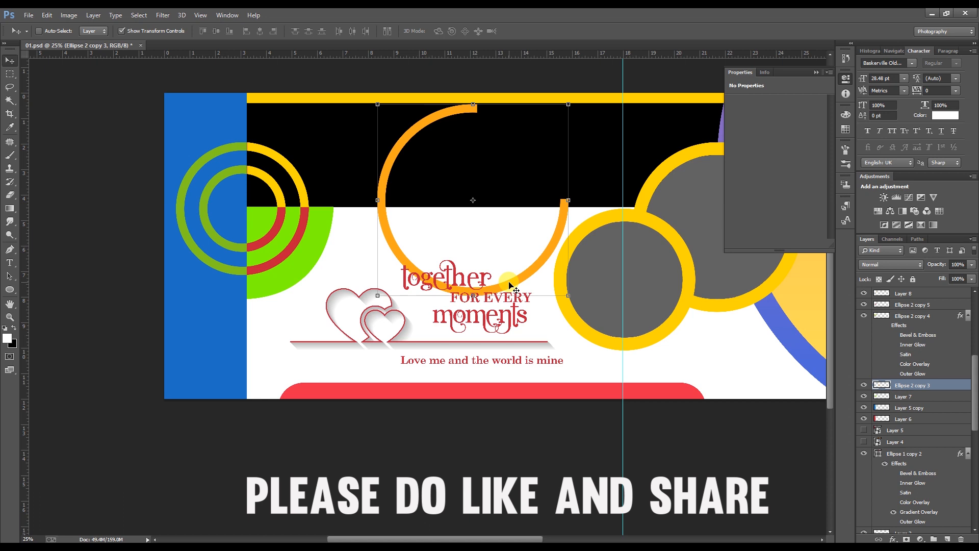
key("ctrl+z")
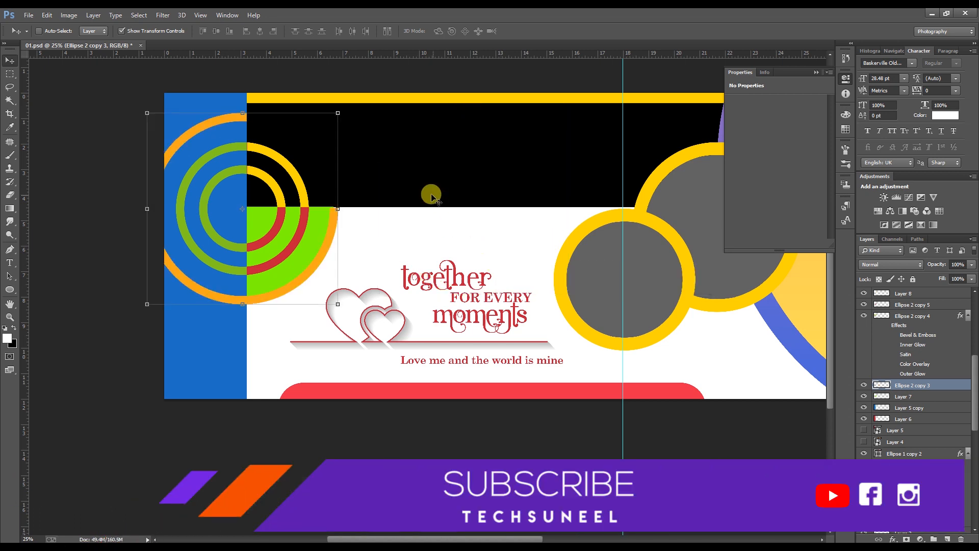
Step: Select the black band's TECHSuneel layer and examine the banner's text, grey circles and large right-hand rings
right_click(432, 196)
right_click(413, 129)
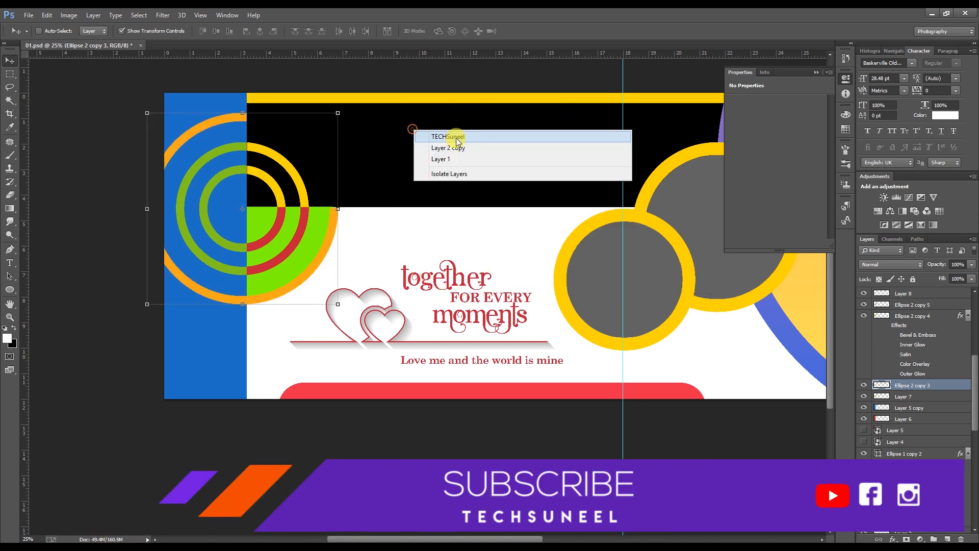
left_click(456, 138)
scroll(492, 323, "up", 1)
left_click_drag(508, 328, 494, 280)
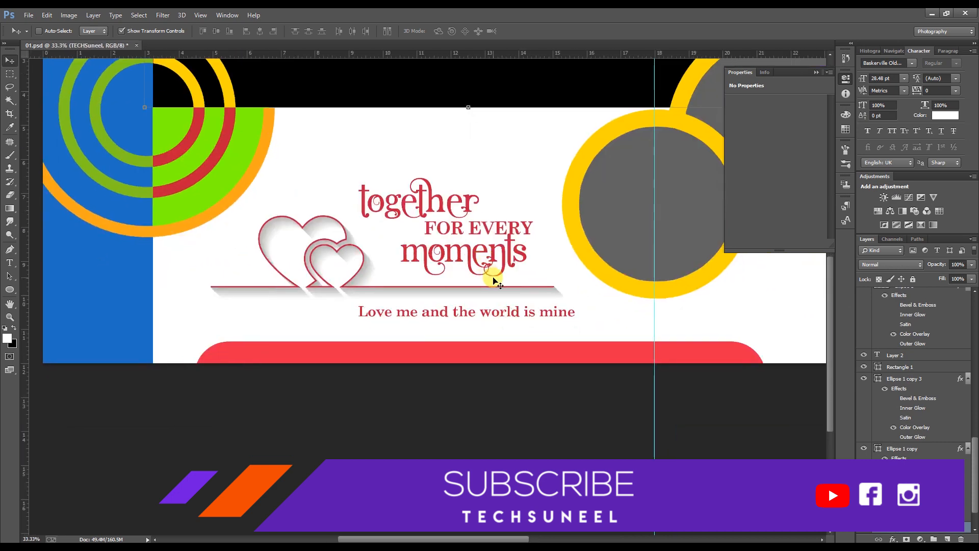
scroll(440, 249, "down", 1)
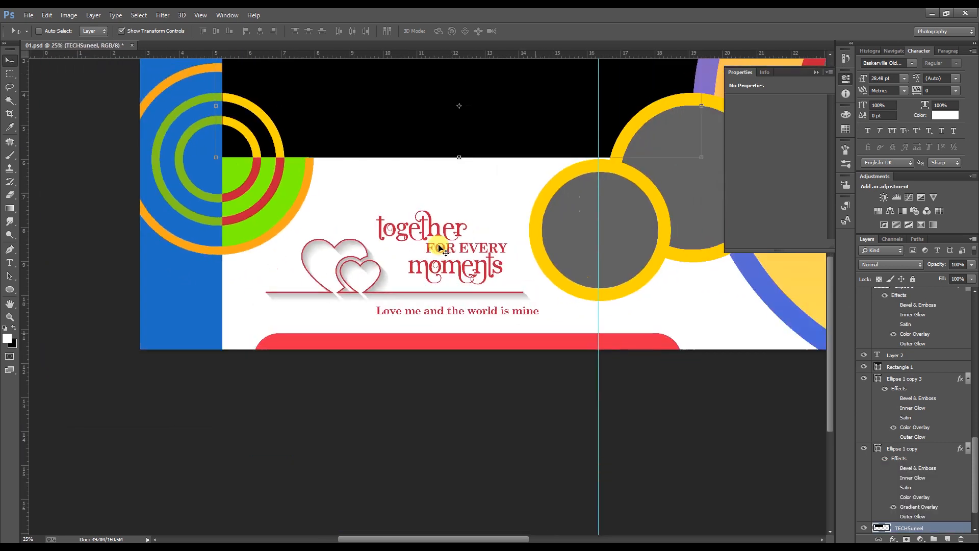
left_click_drag(469, 168, 475, 223)
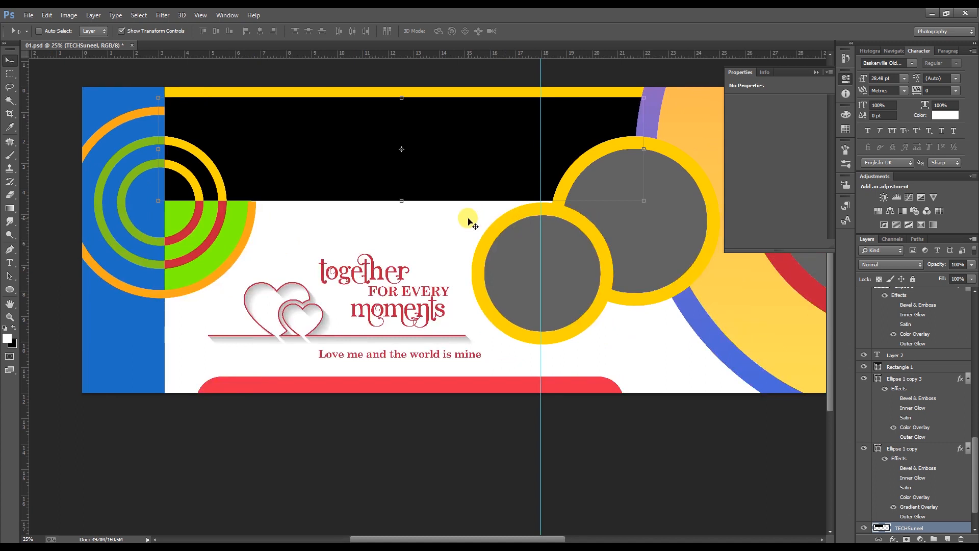
left_click_drag(641, 234, 591, 232)
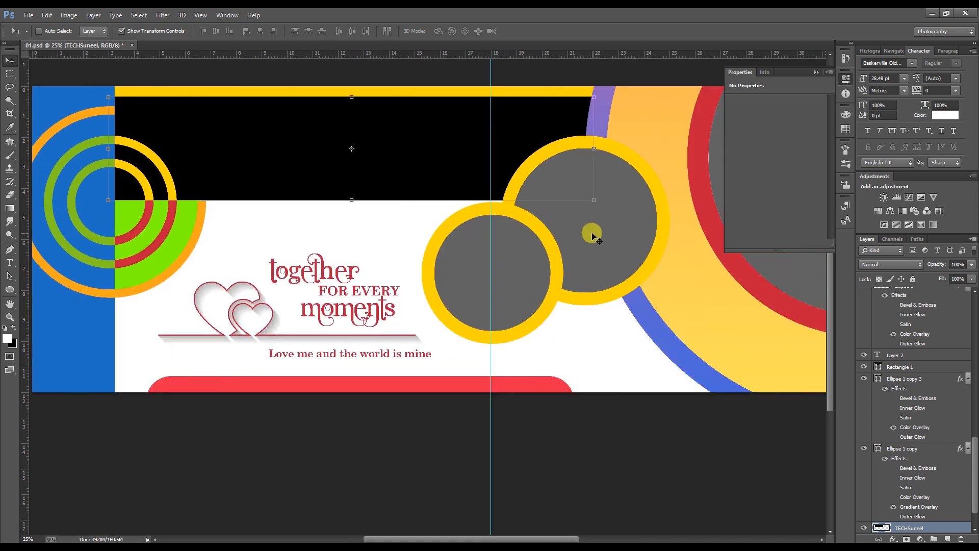
scroll(592, 236, "down", 1)
Step: Try the ES PinkSplash 01 gradient preset in the Gradient Overlay of Ellipse 1 copy 2, the purple-blue outer ring
right_click(560, 326)
left_click(565, 339)
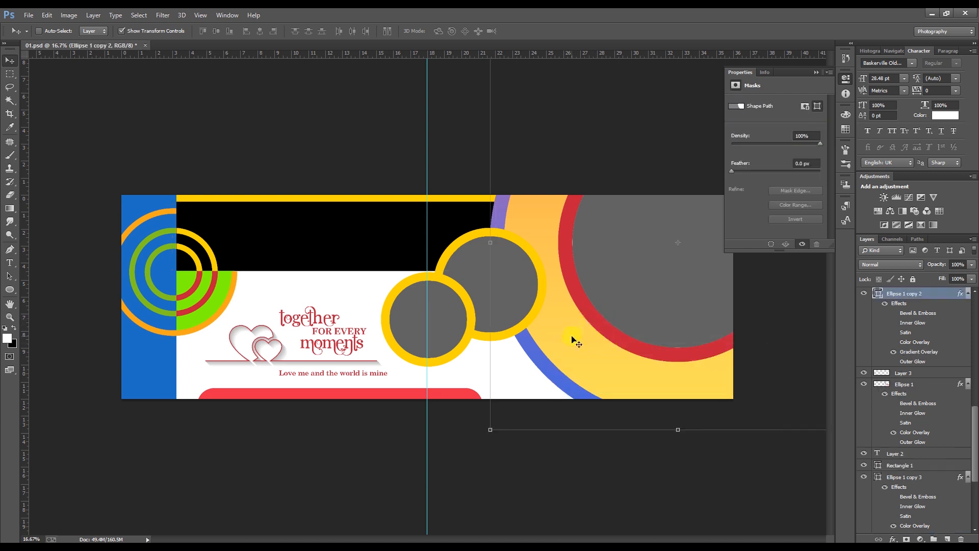
double_click(909, 352)
left_click_drag(693, 107, 192, 104)
left_click(236, 162)
left_click(580, 174)
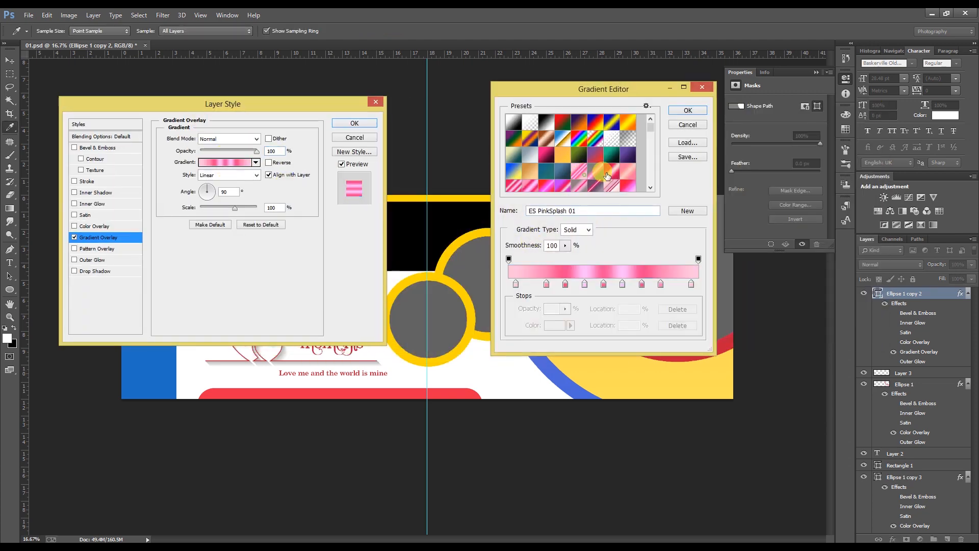
Step: Try further gradient presets such as Purpink on the outer ring, and discard the gradient changes
left_click_drag(611, 89, 255, 92)
scroll(224, 164, "down", 3)
left_click(224, 168)
scroll(227, 171, "down", 1)
left_click(224, 167)
scroll(235, 159, "down", 1)
left_click(238, 161)
scroll(245, 158, "down", 1)
left_click(252, 157)
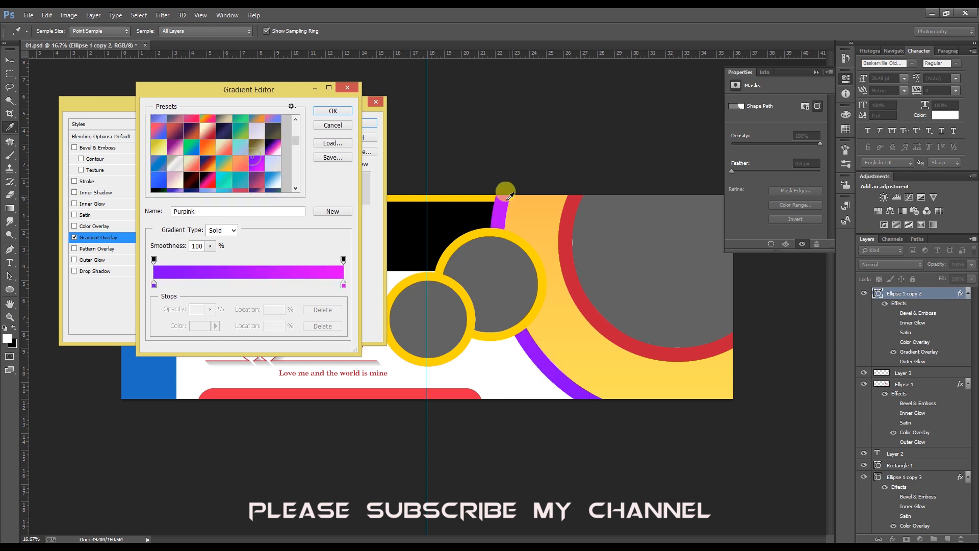
left_click(347, 89)
left_click(563, 219)
key("Return")
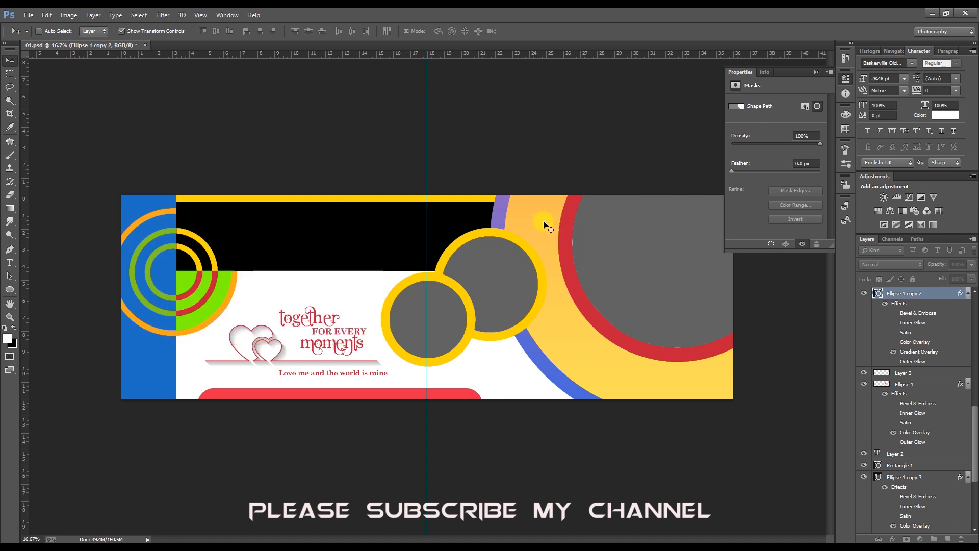
Step: Examine the Color Overlay settings of Ellipse 1 copy 3, the large circle inside the purple-blue ring, and the whole banner
right_click(559, 221)
left_click(574, 237)
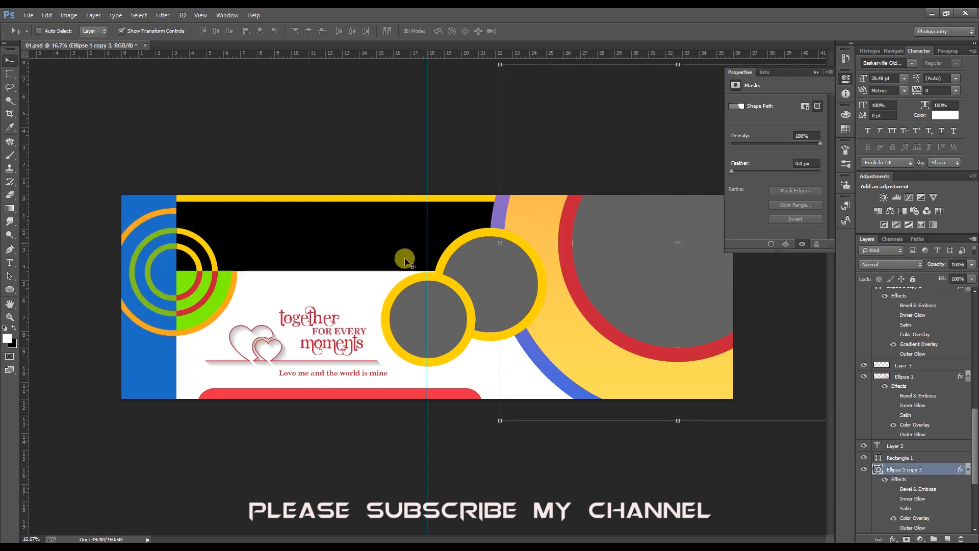
scroll(938, 393, "down", 3)
double_click(929, 470)
key("Return")
key("v")
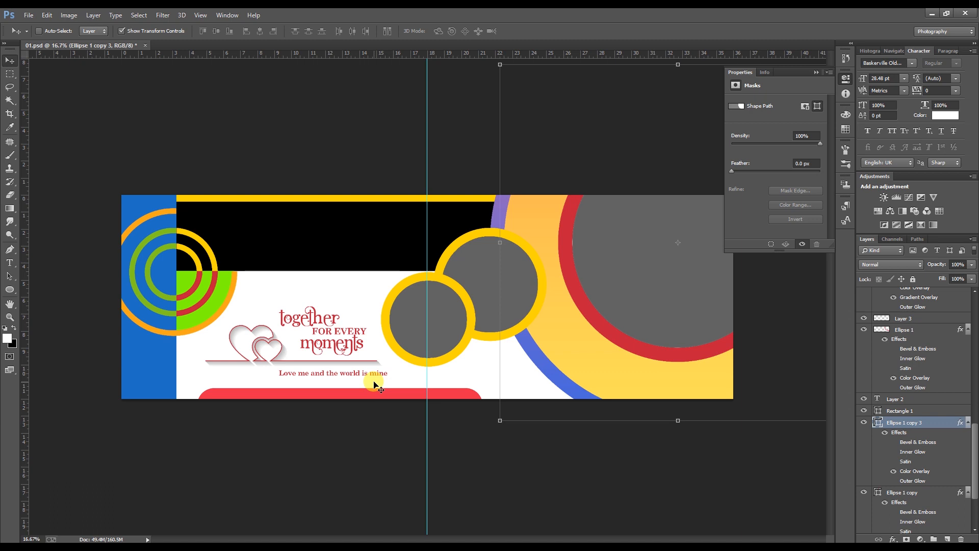
key("ctrl+minus")
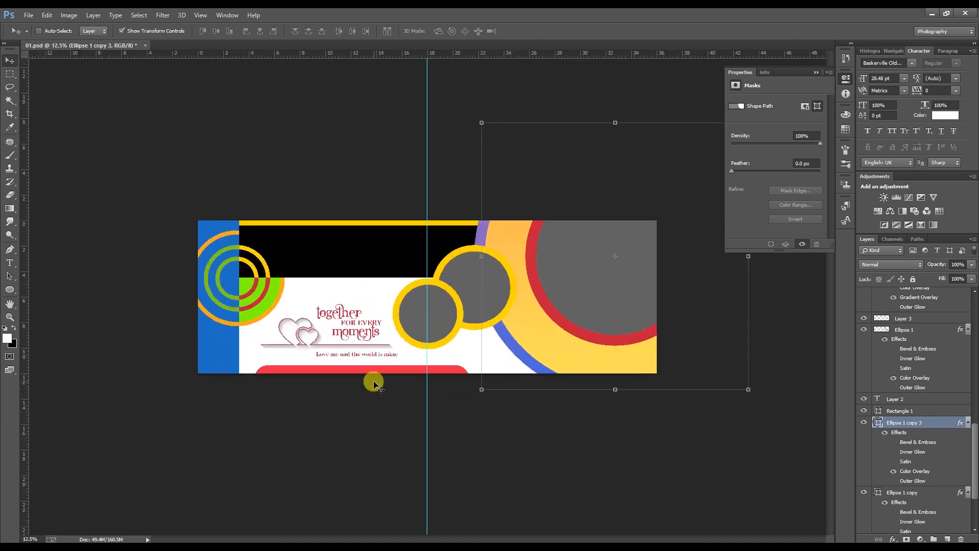
Step: Select the TECHSuneel layer of the black band at the banner's upper edge
key("ctrl+plus")
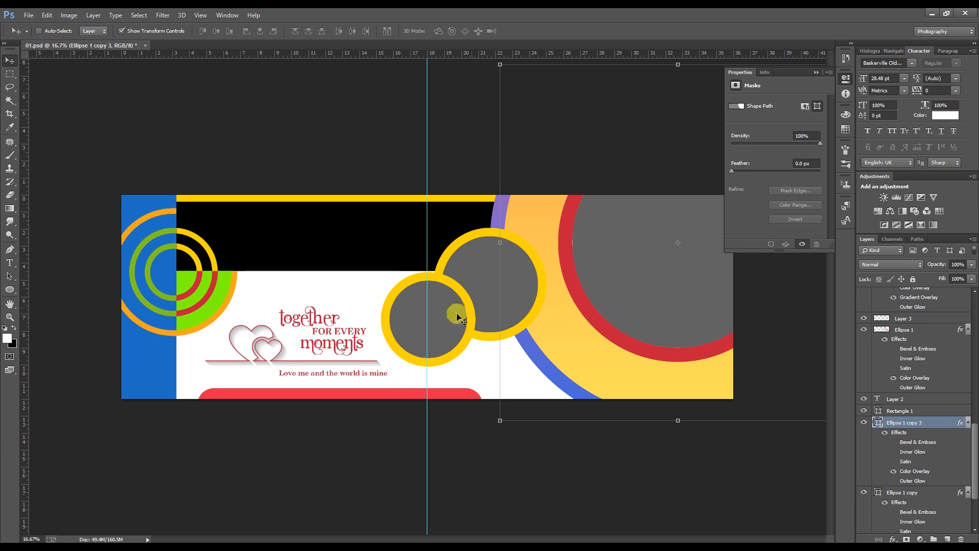
right_click(296, 247)
left_click(329, 252)
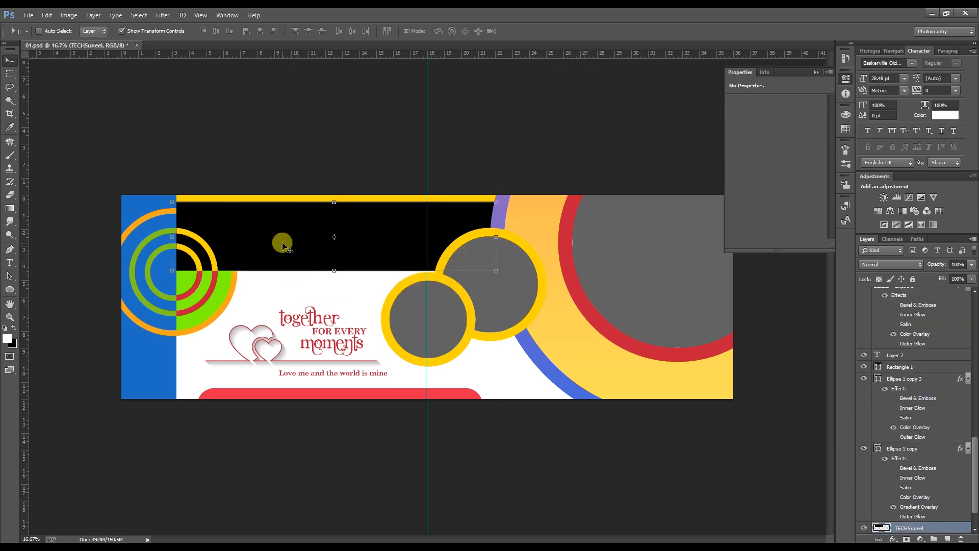
Step: Browse the photos in the Downloads and FOR YOUTUBE folders for an image to fill the black band
key("ctrl+o")
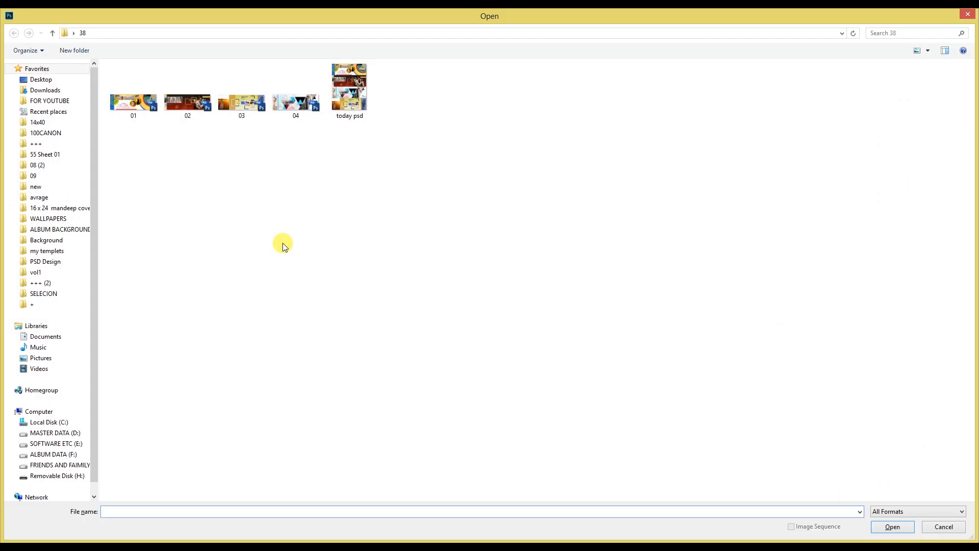
left_click(76, 91)
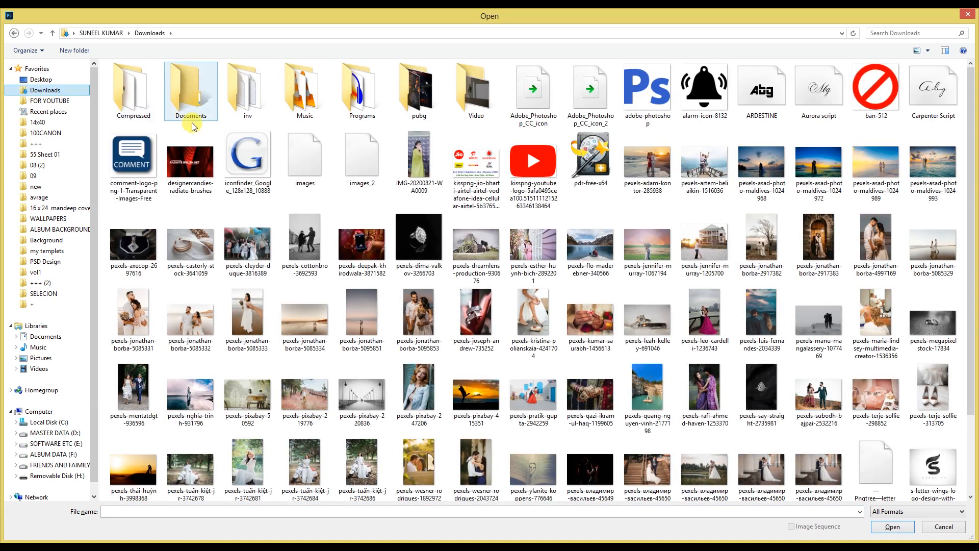
left_click(32, 102)
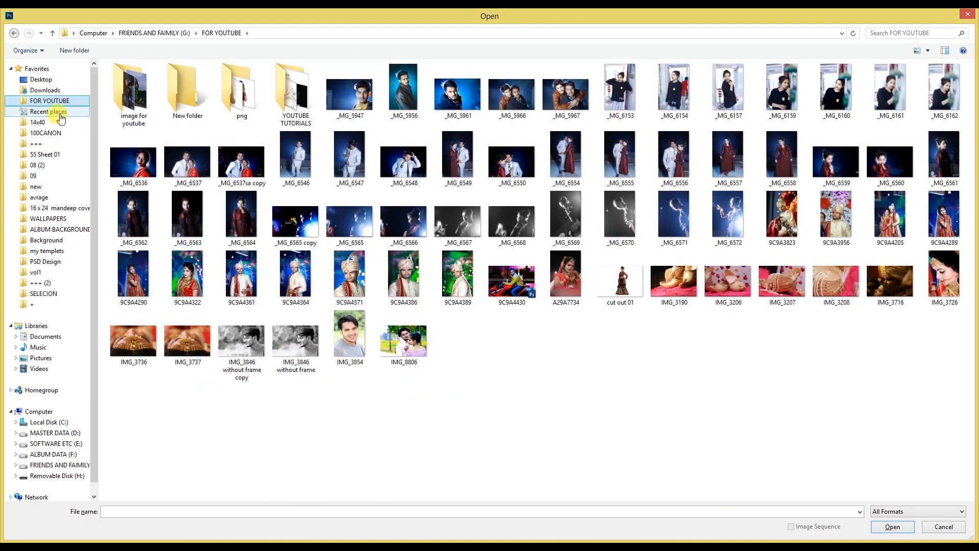
left_click(45, 90)
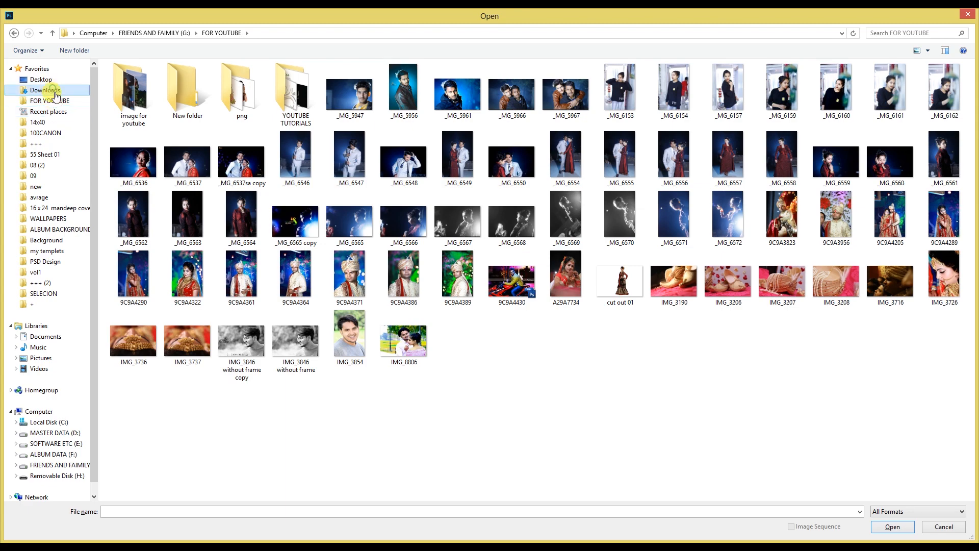
left_click(555, 267)
scroll(510, 357, "down", 3)
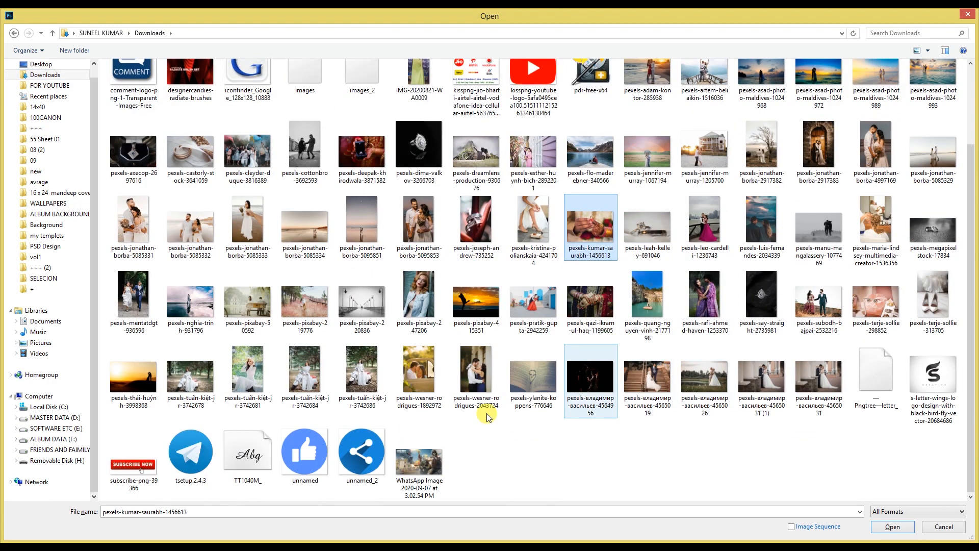
right_click(152, 380)
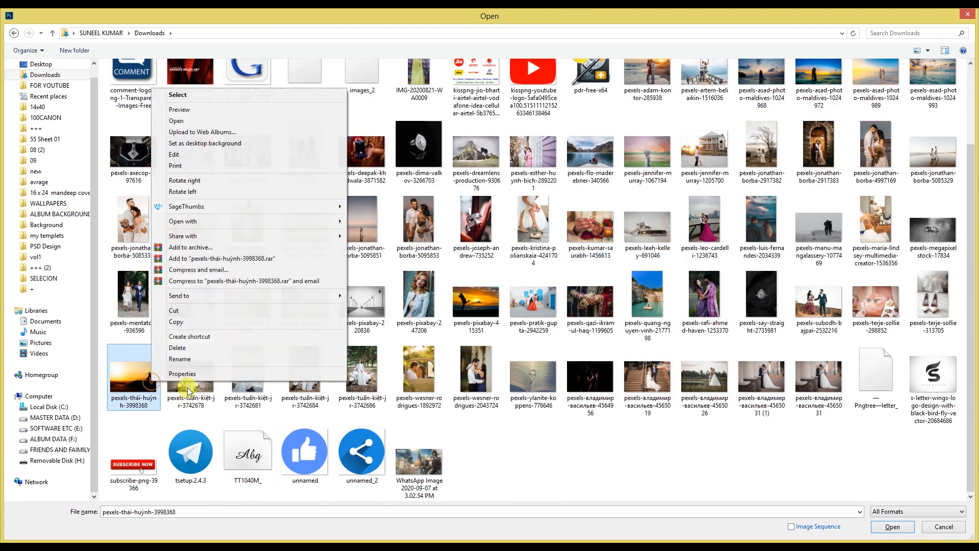
left_click(197, 109)
key("Escape")
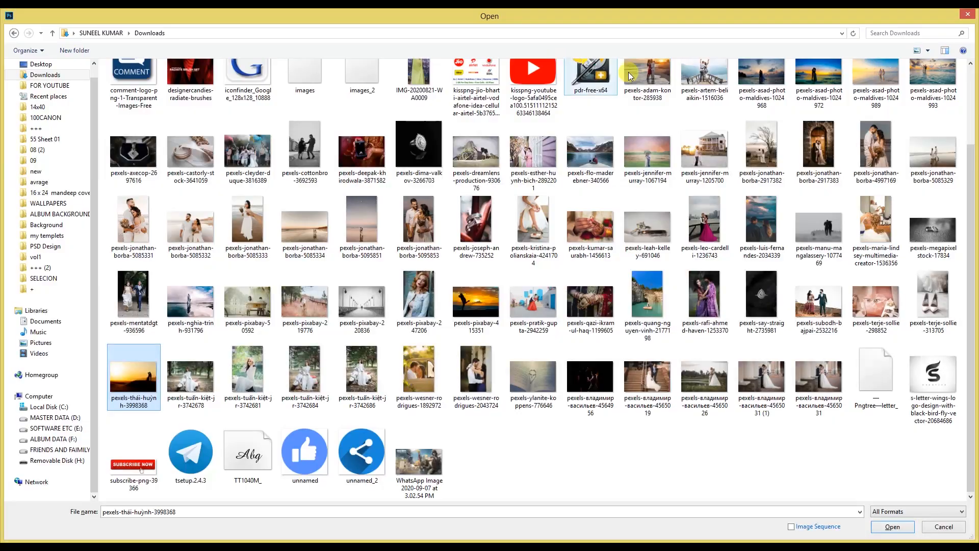
scroll(721, 208, "up", 3)
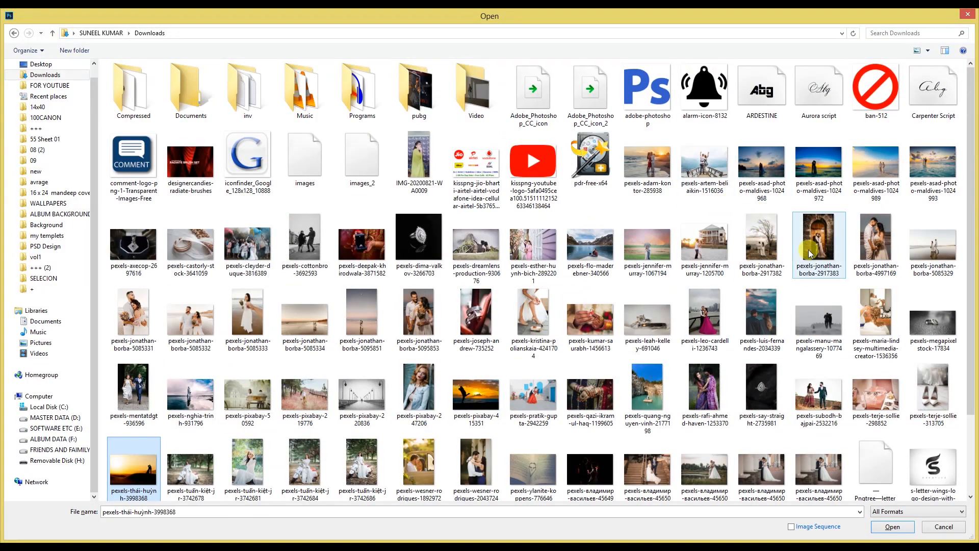
scroll(801, 239, "down", 3)
scroll(655, 262, "up", 2)
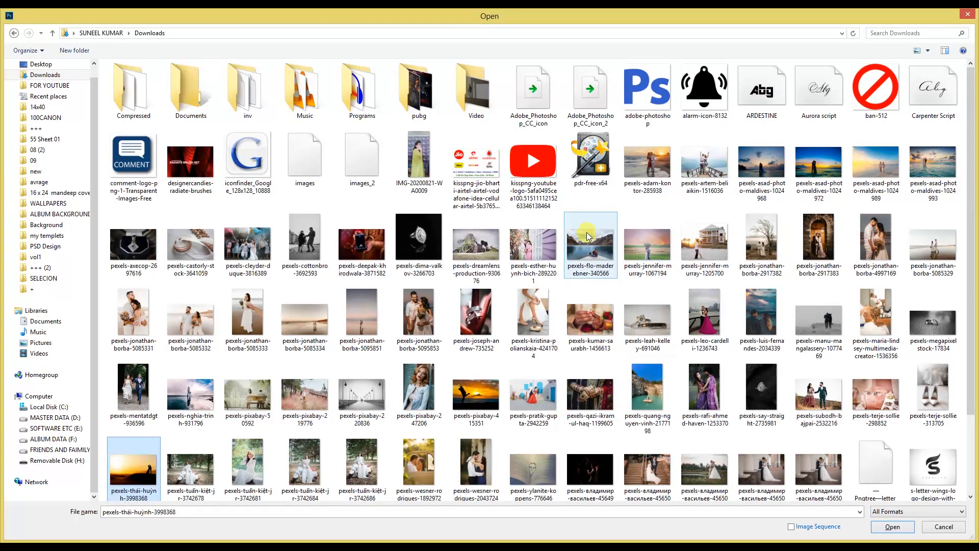
scroll(612, 273, "down", 2)
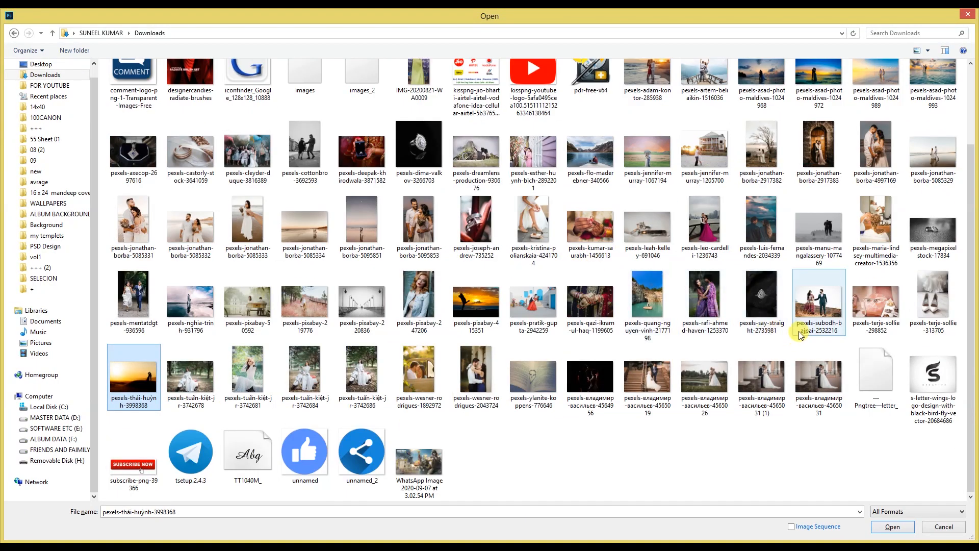
scroll(795, 316, "up", 2)
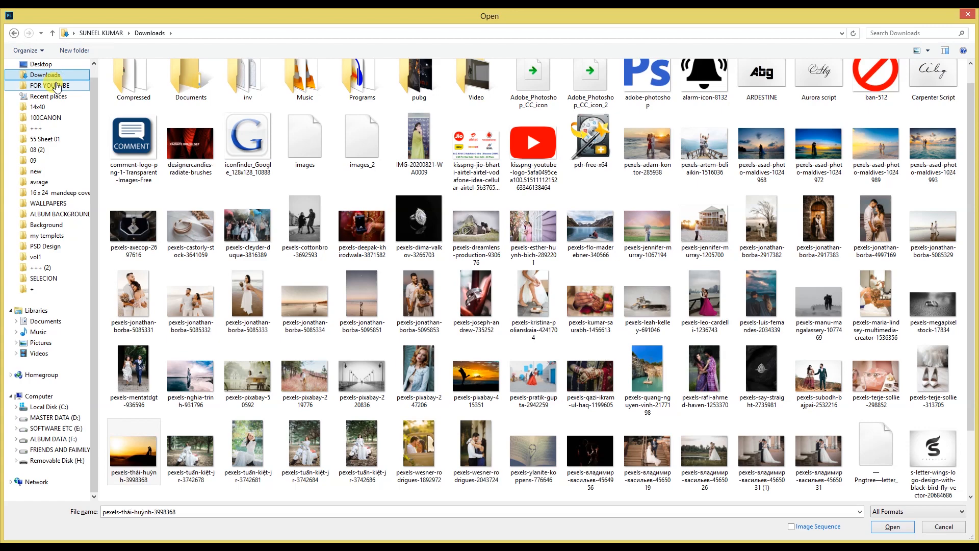
Step: Open the couple-on-sea-rocks photo from the "image for youtube" folder and place it in the banner, clipped to the black band
left_click(50, 85)
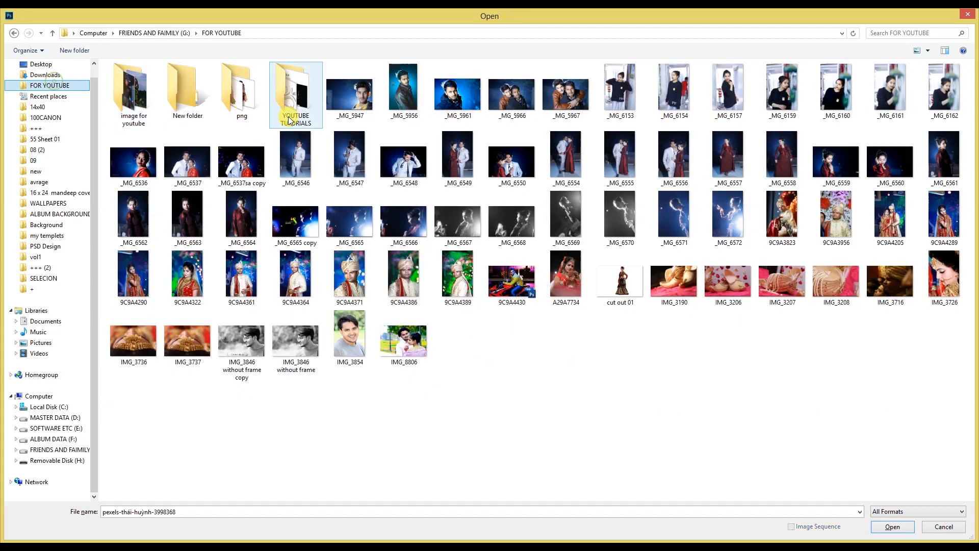
double_click(135, 88)
scroll(867, 271, "down", 5)
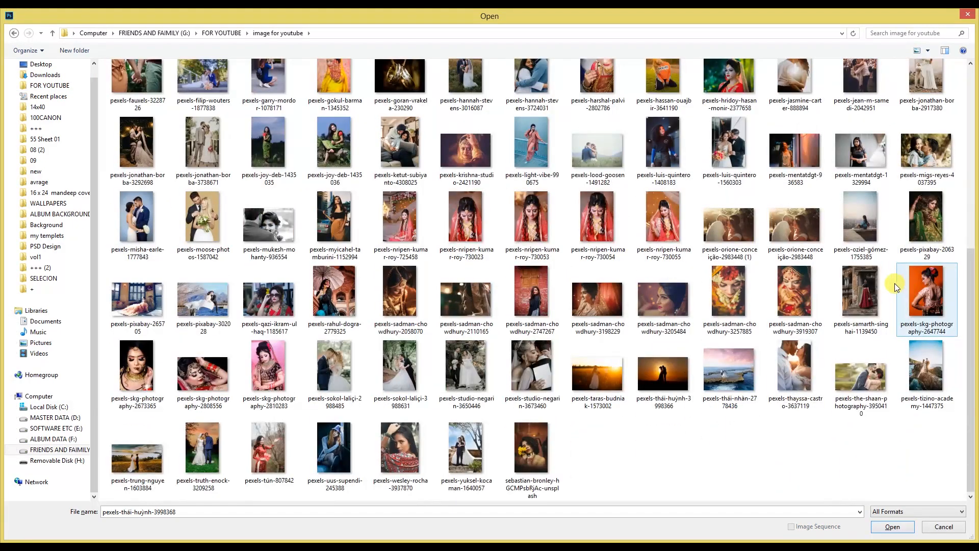
double_click(734, 375)
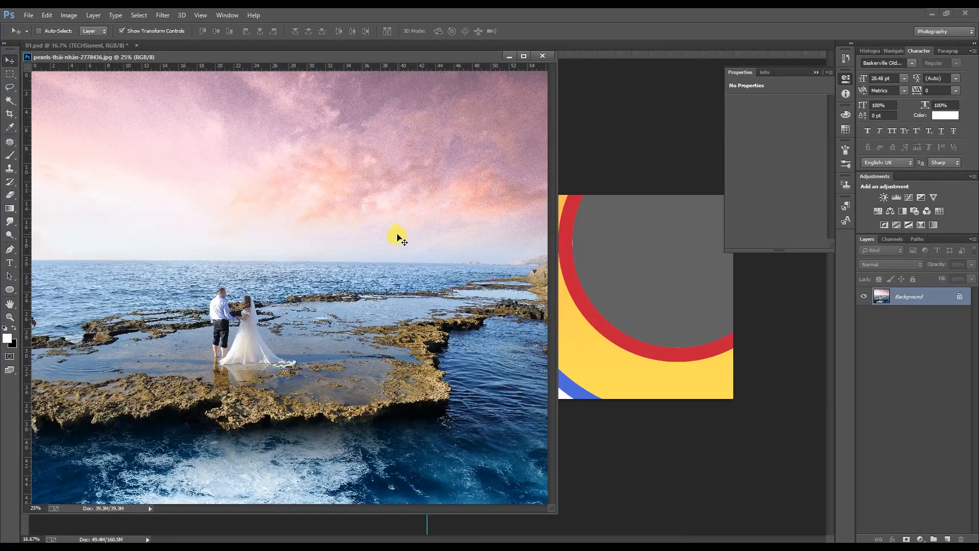
left_click_drag(397, 237, 414, 171)
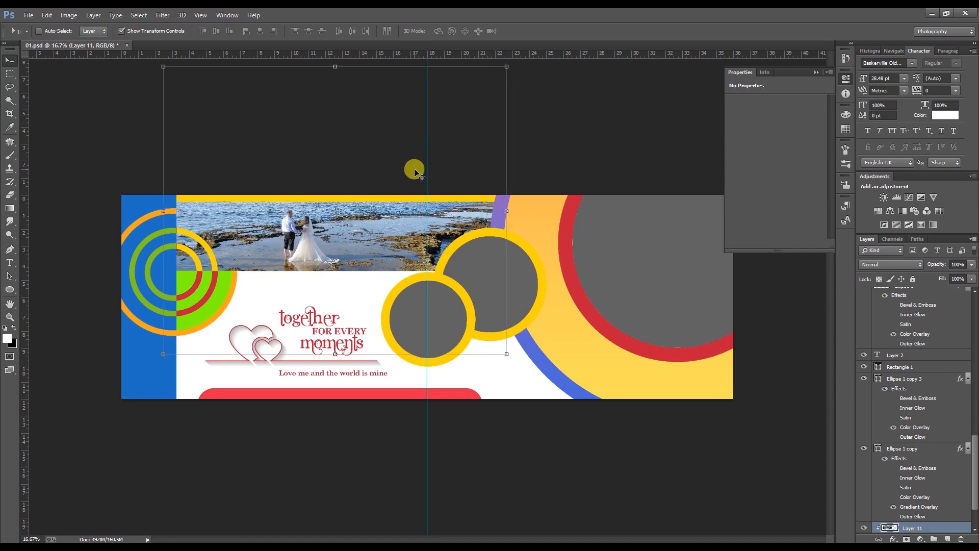
Step: Select the TECHSNEEL layer, the larger of the two yellow-ringed grey circles near the banner's middle
left_click(469, 239, "ctrl")
scroll(473, 245, "down", 2)
right_click(526, 254)
left_click(500, 271)
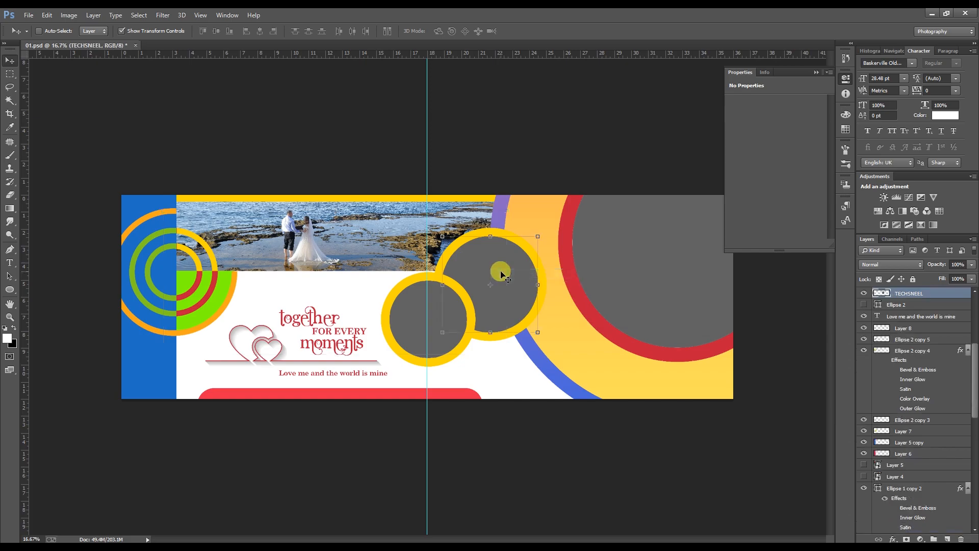
key("ctrl+o")
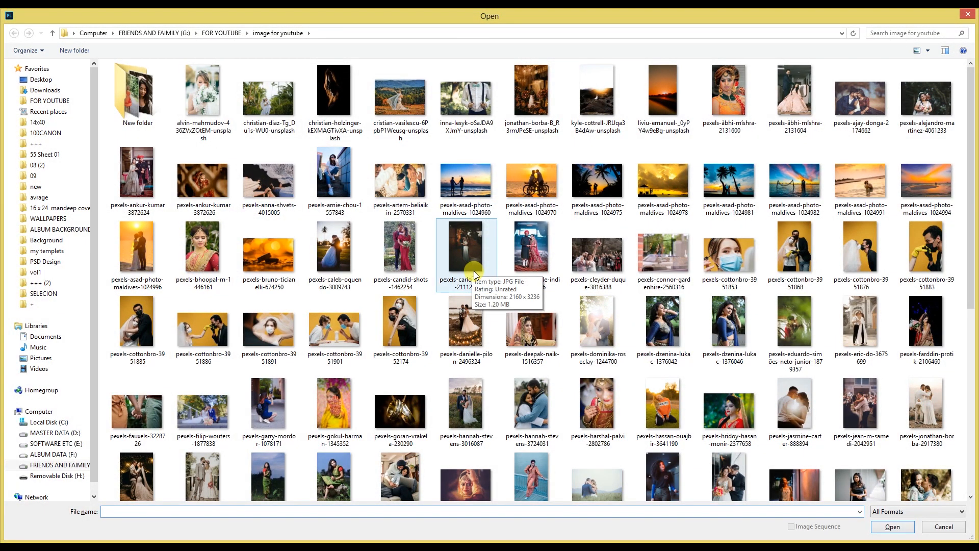
left_click(715, 245)
scroll(850, 218, "down", 5)
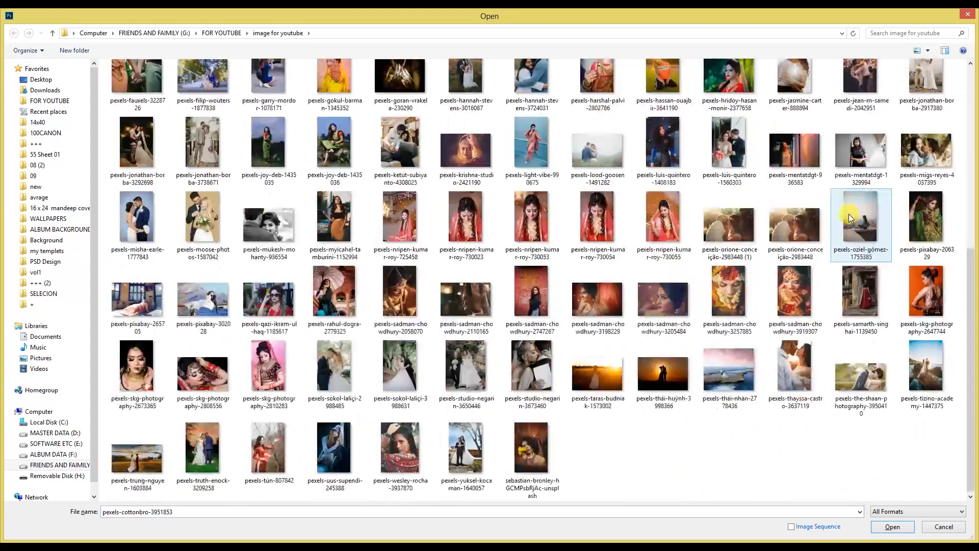
left_click(735, 227)
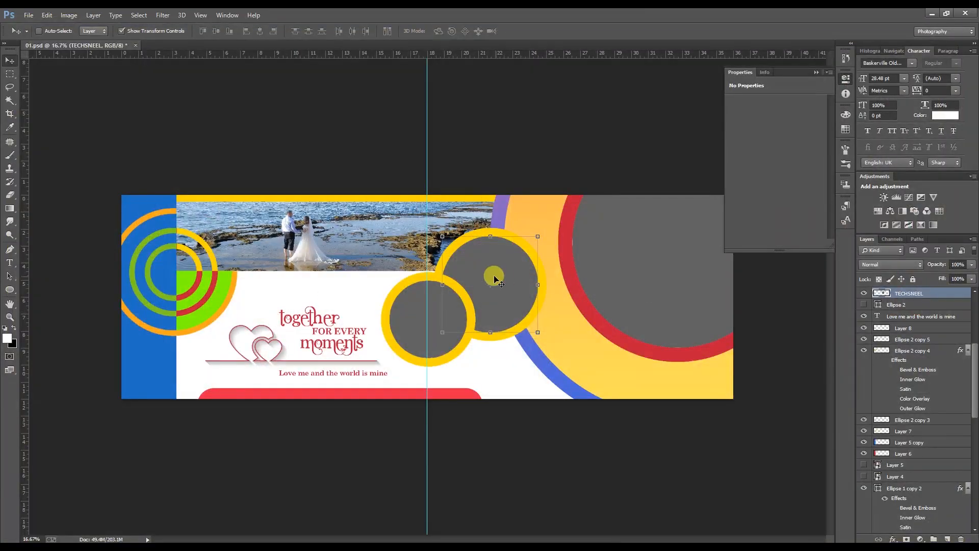
Step: Keep the TECHSNEEL circle selected and open the Downloads photo of the seated woman in white with a straw hat
right_click(495, 278)
left_click(515, 280)
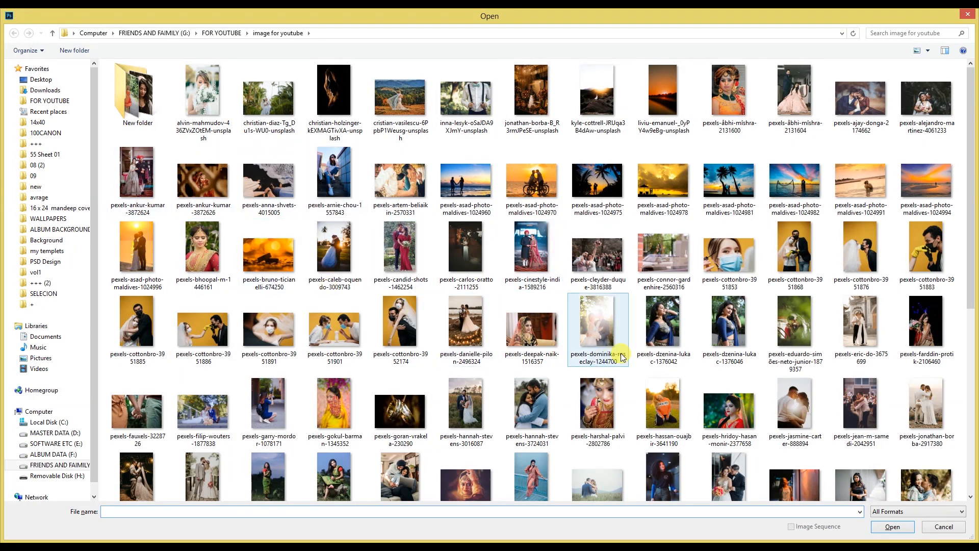
left_click(56, 92)
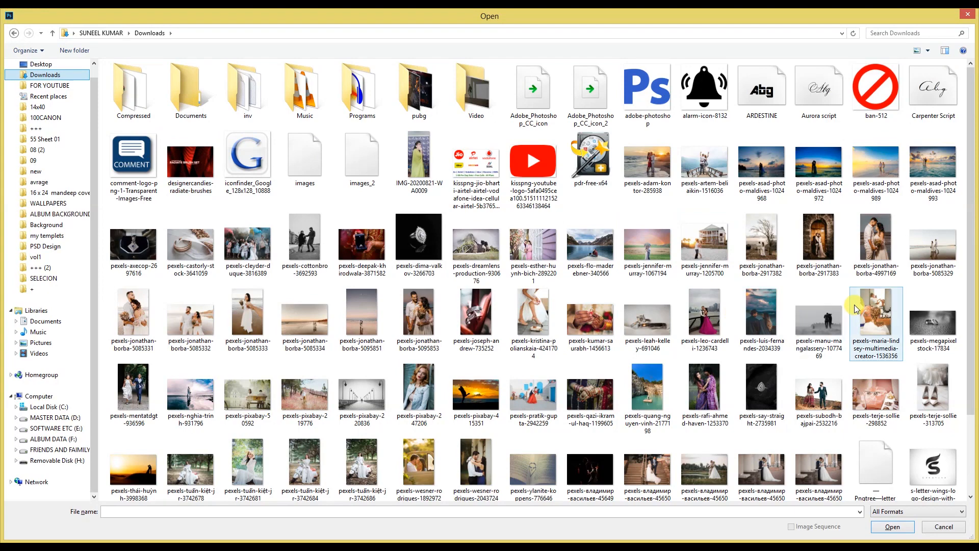
left_click(469, 169)
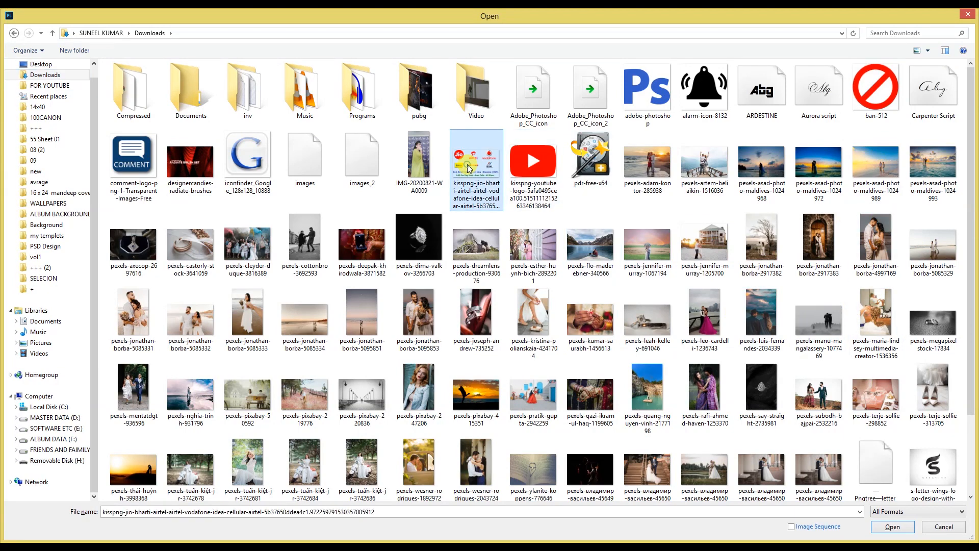
scroll(469, 170, "down", 3)
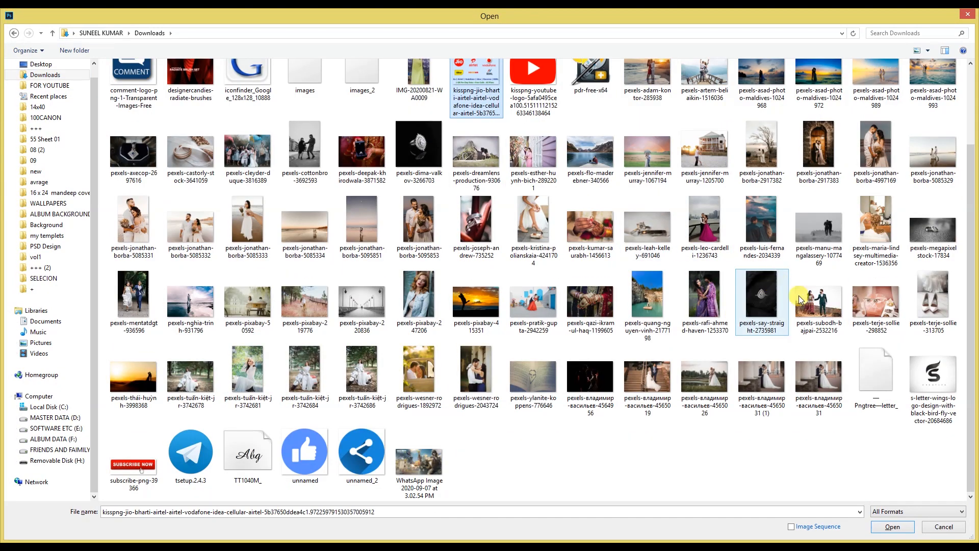
double_click(259, 369)
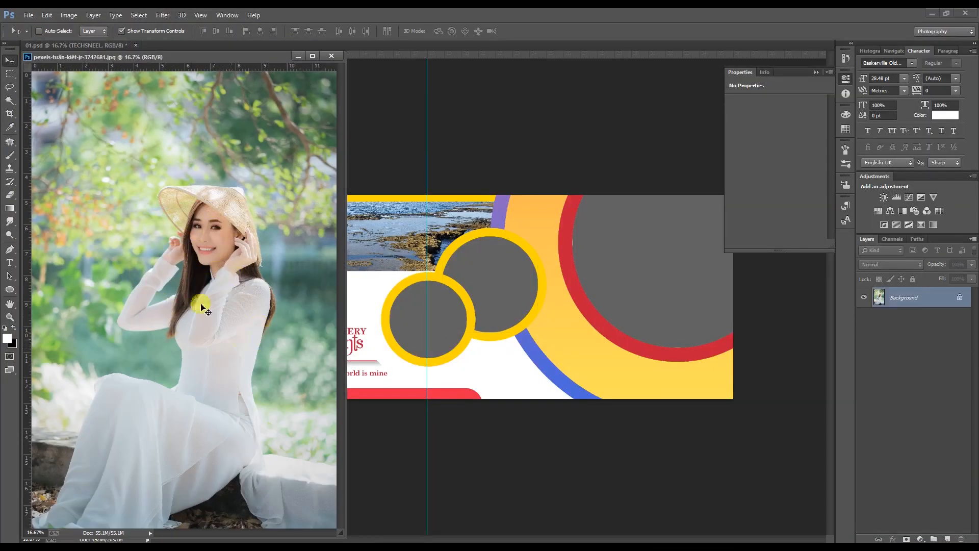
Step: Select and copy the entire photo of the woman in the straw hat, and close its document
left_click(139, 15)
left_click(144, 27)
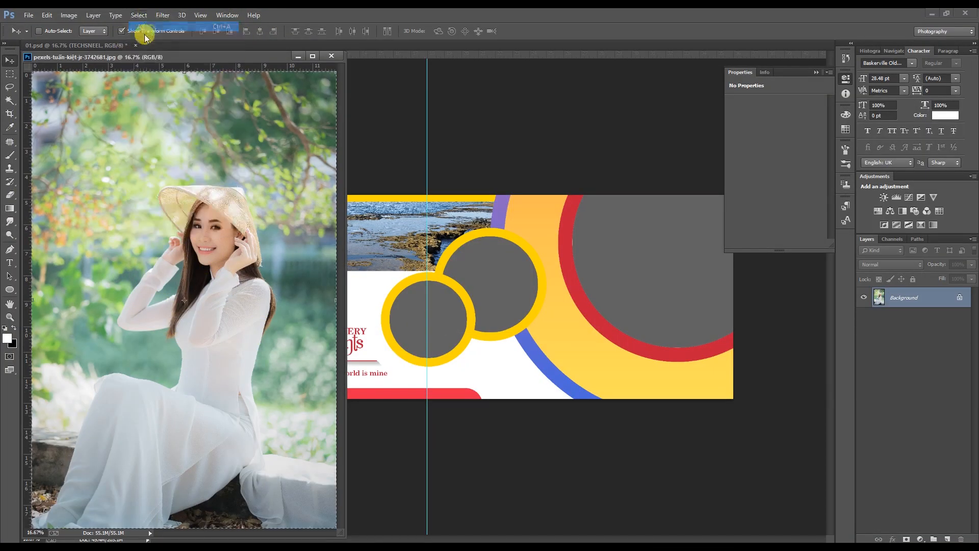
left_click(47, 15)
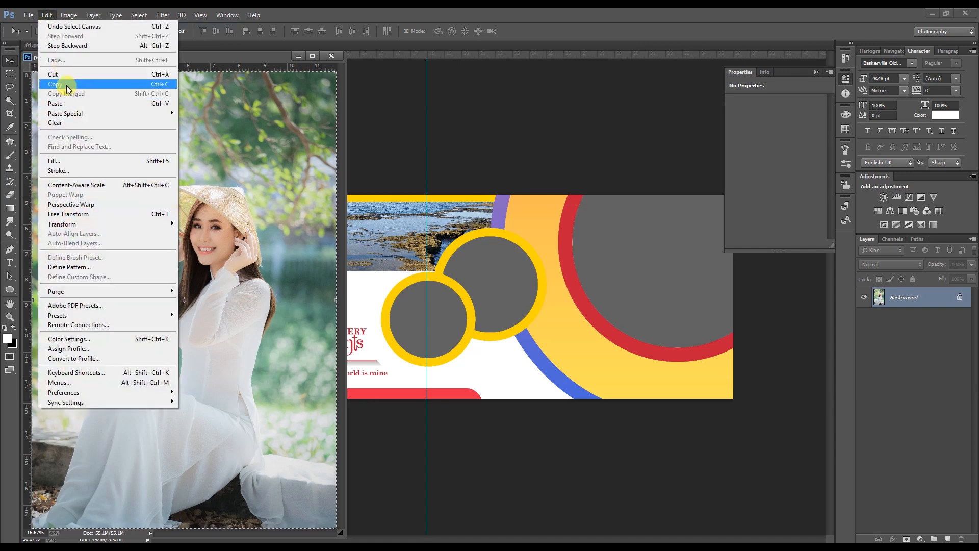
left_click(66, 84)
left_click(330, 55)
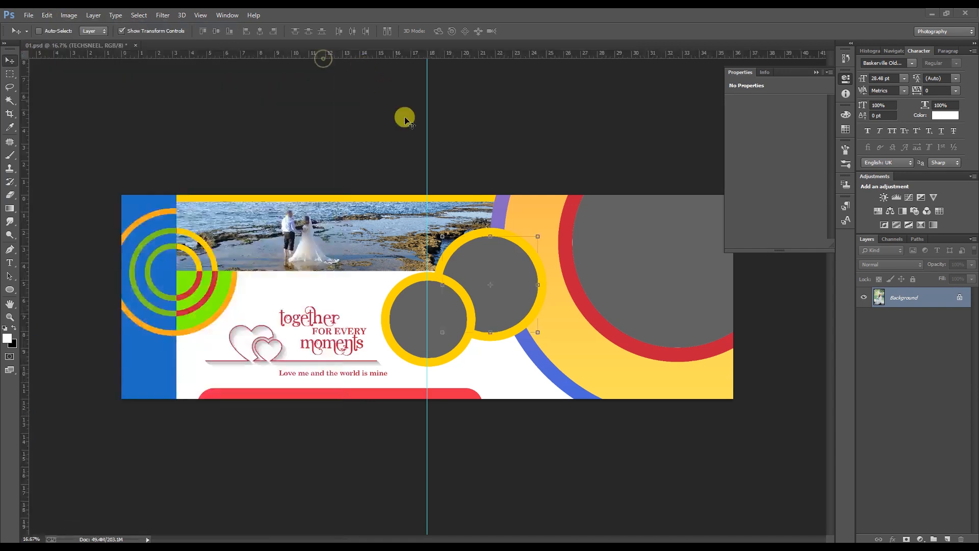
Step: Paste the copied photo directly above the TECHSNEEL circle layer in 01.psd
right_click(495, 263)
left_click(523, 273)
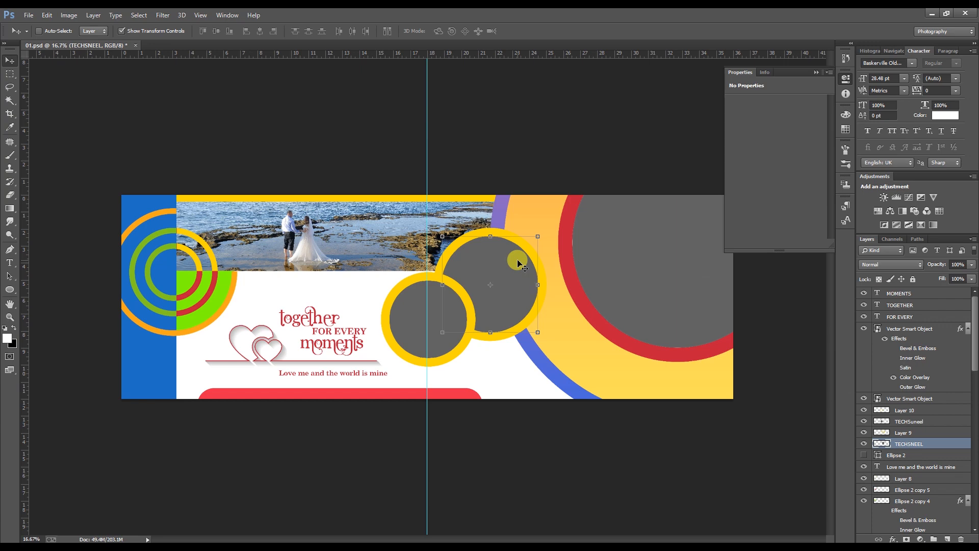
right_click(518, 263)
left_click(525, 276)
left_click(46, 15)
left_click(72, 102)
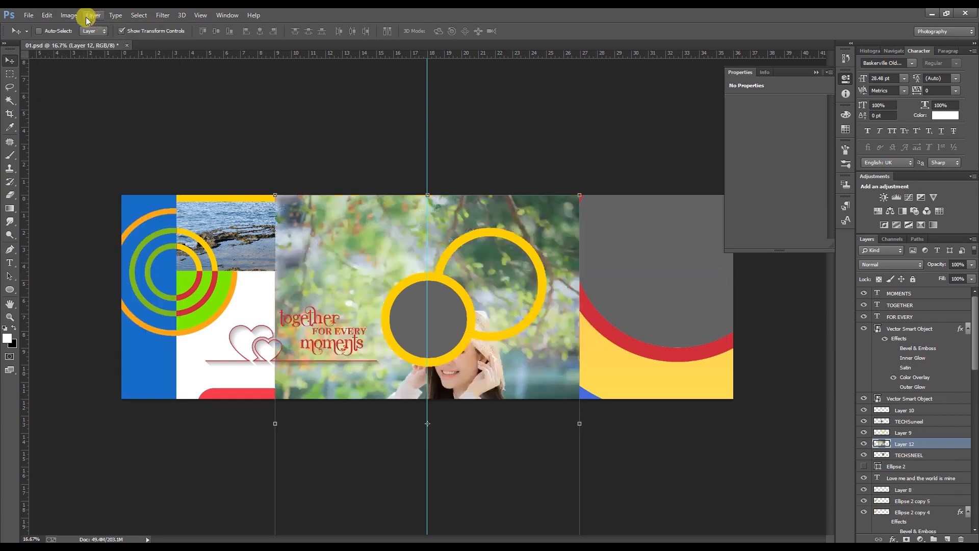
Step: Create a clipping mask that confines the pasted photo to the TECHSNEEL circle
left_click(79, 20)
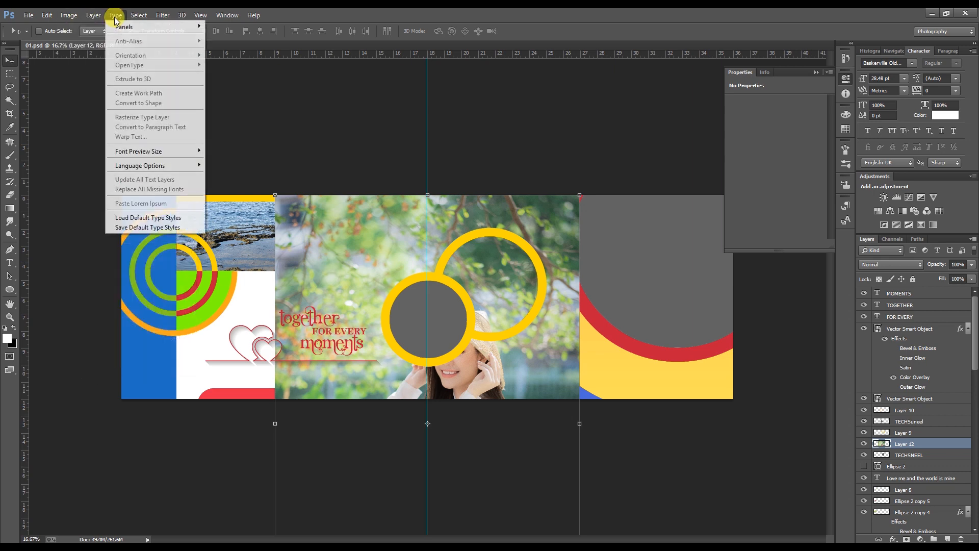
left_click(93, 20)
left_click(92, 19)
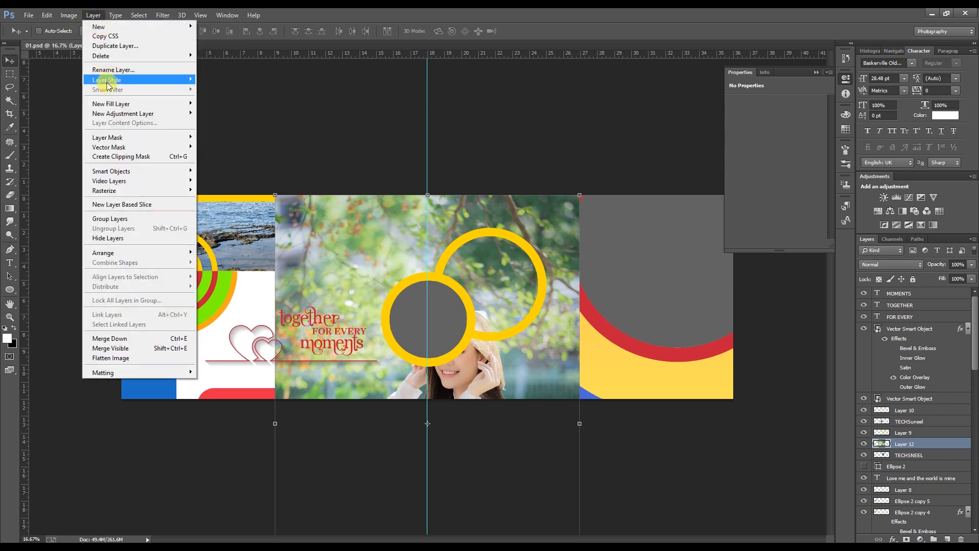
mouse_move(135, 194)
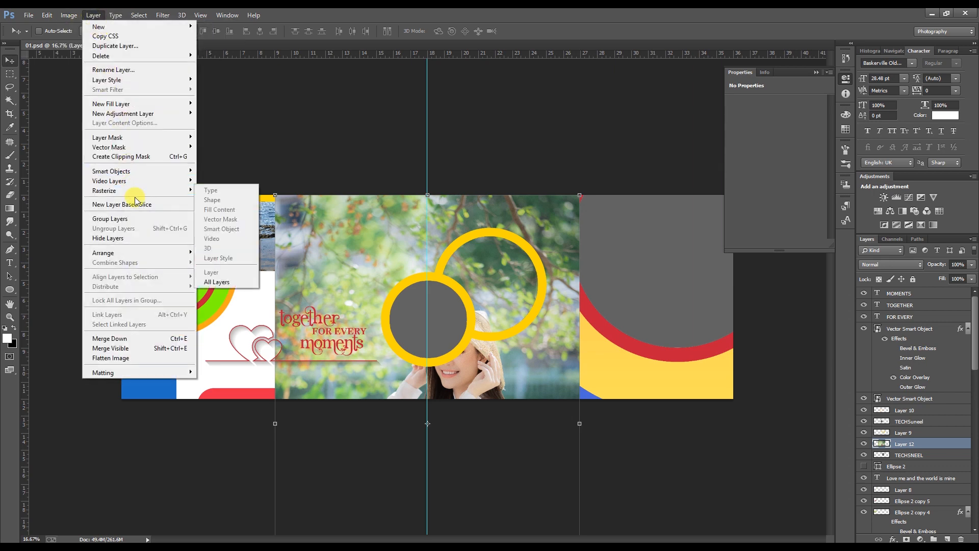
left_click(141, 158)
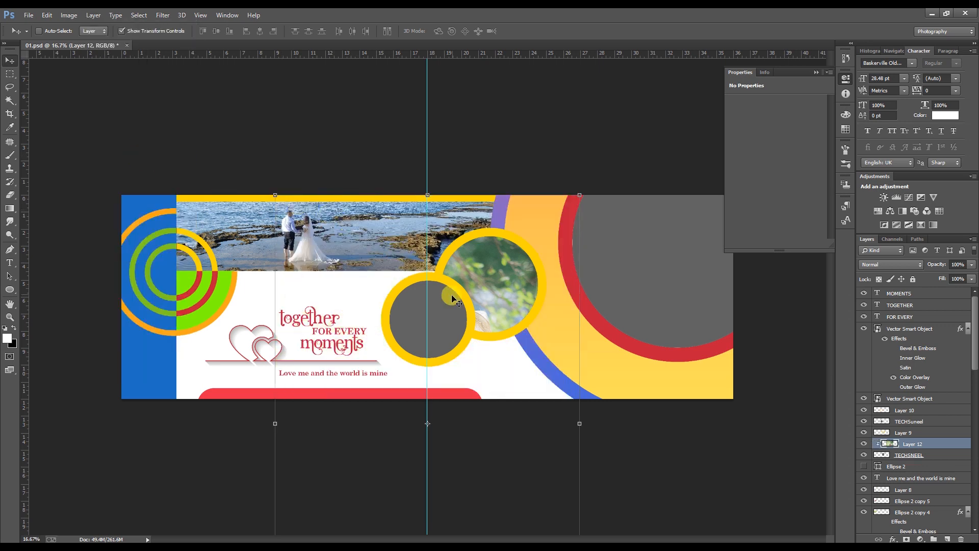
Step: Scale down and reposition the straw-hat photo so the woman's face and upper body fill the TECHSNEEL circle
left_click_drag(514, 253, 570, 187)
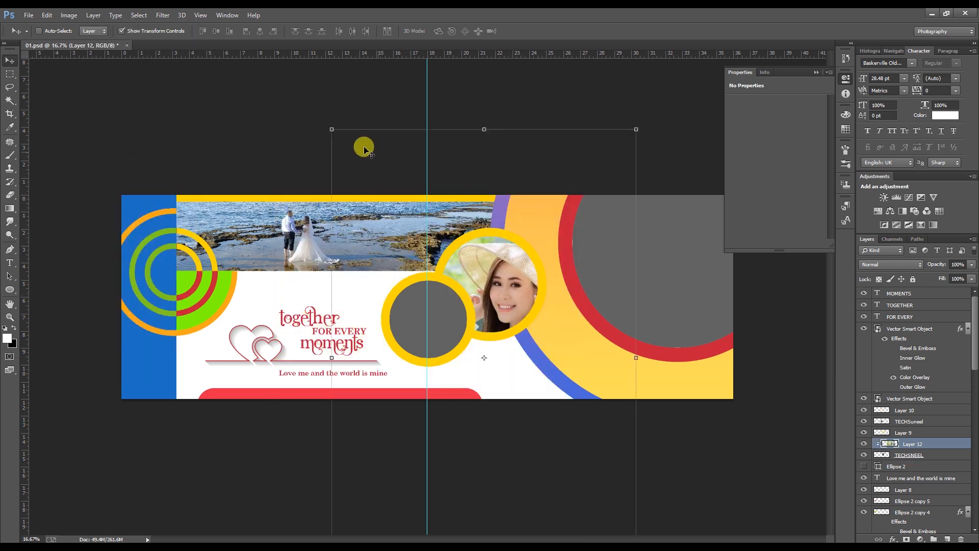
left_click_drag(329, 122, 405, 237)
left_click_drag(499, 303, 503, 253)
key("Return")
Step: Select the small TECHSuneel circle layer and open the photo of the bride with hennaed hands from the image for youtube folder
right_click(448, 321)
left_click(474, 324)
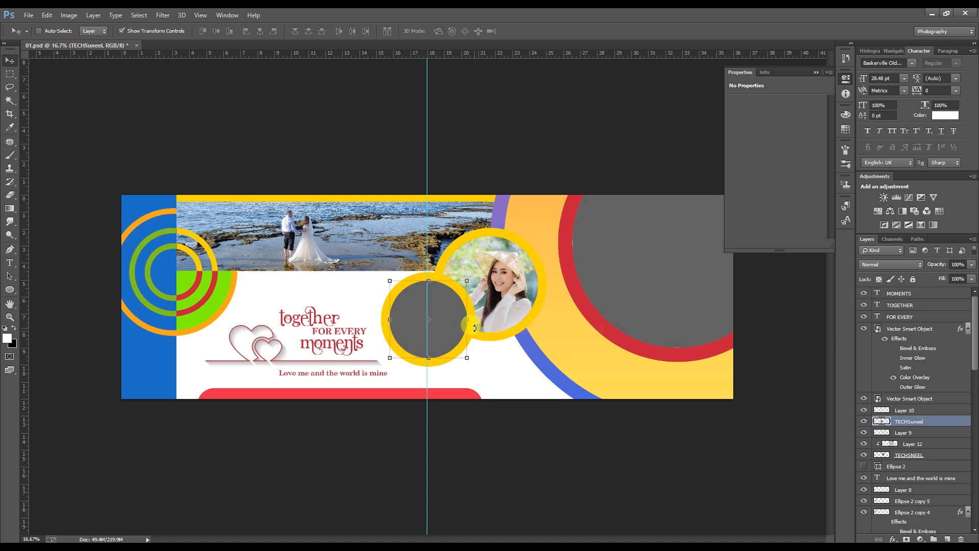
left_click(25, 16)
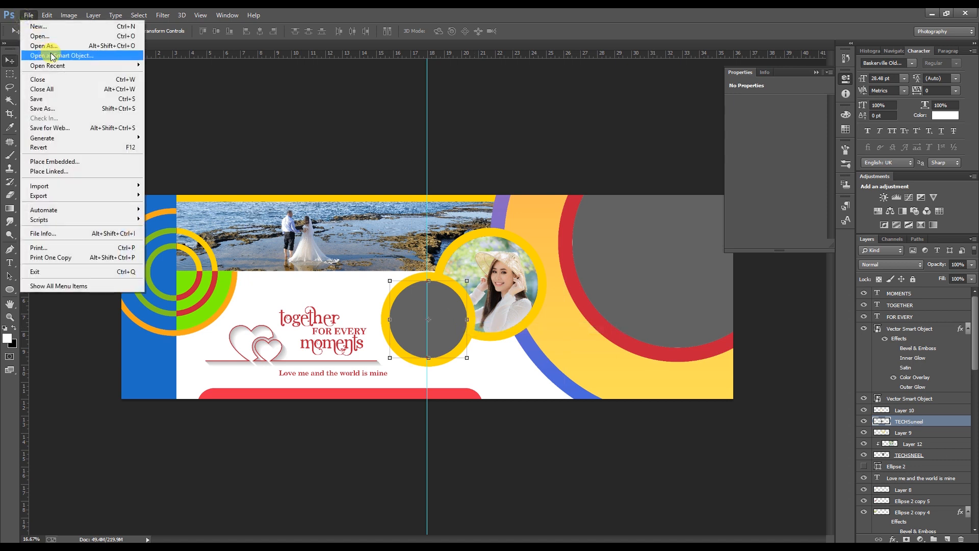
left_click(32, 34)
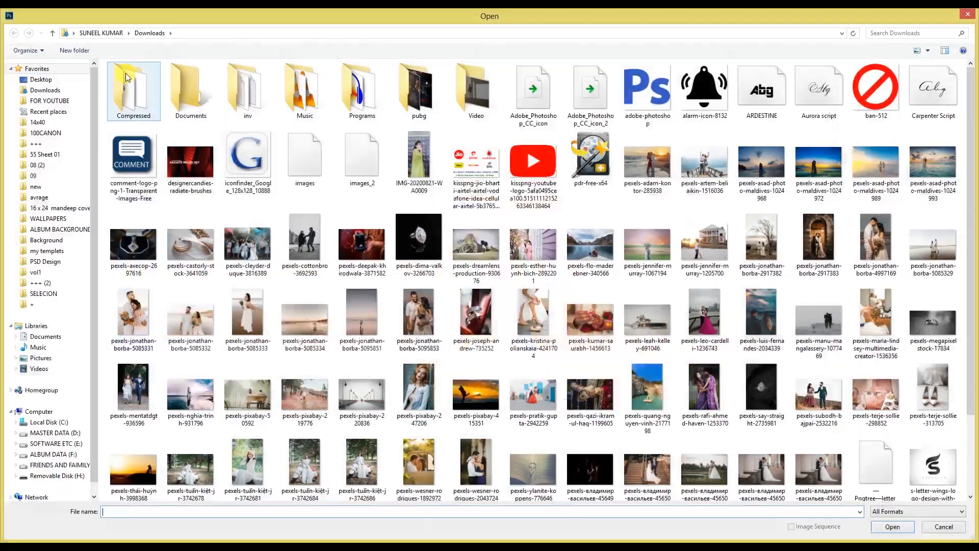
left_click(61, 101)
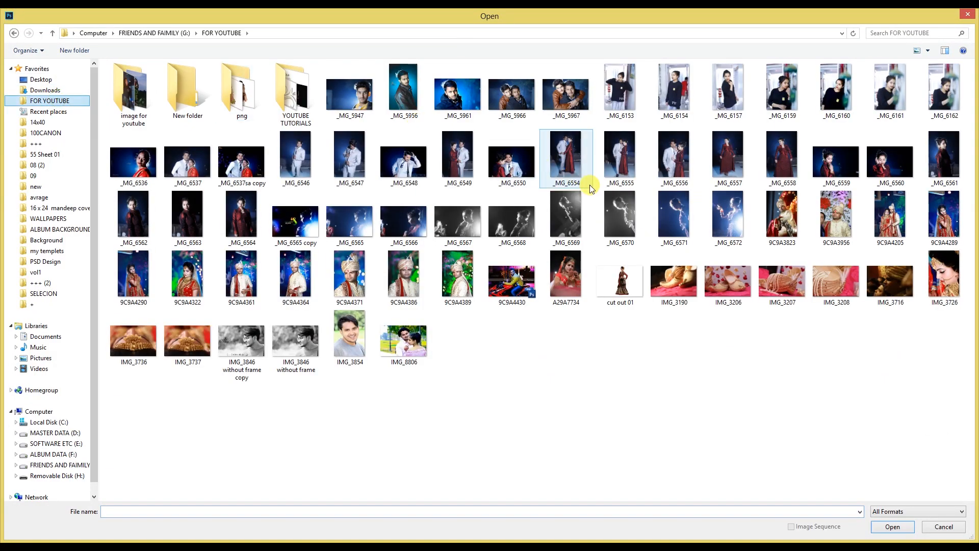
double_click(134, 92)
scroll(620, 239, "down", 10)
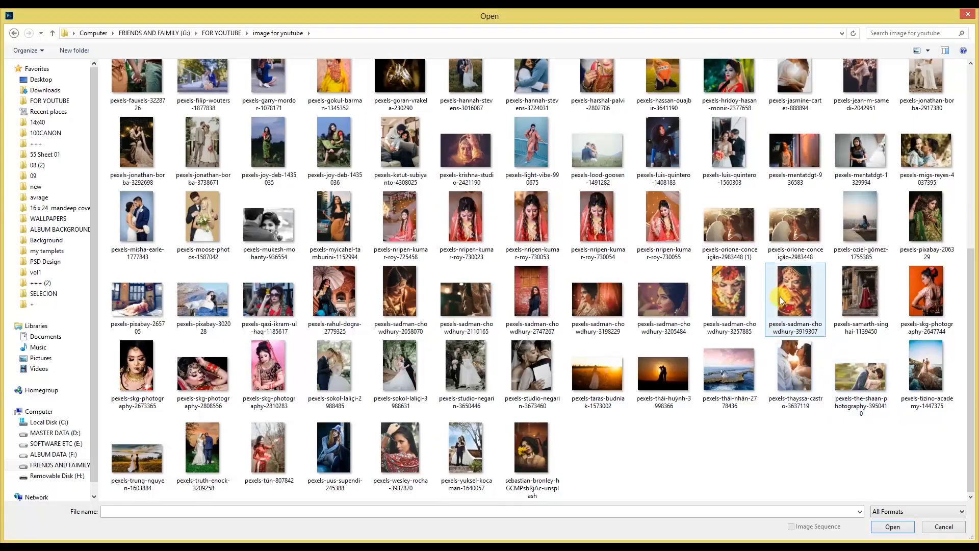
double_click(784, 270)
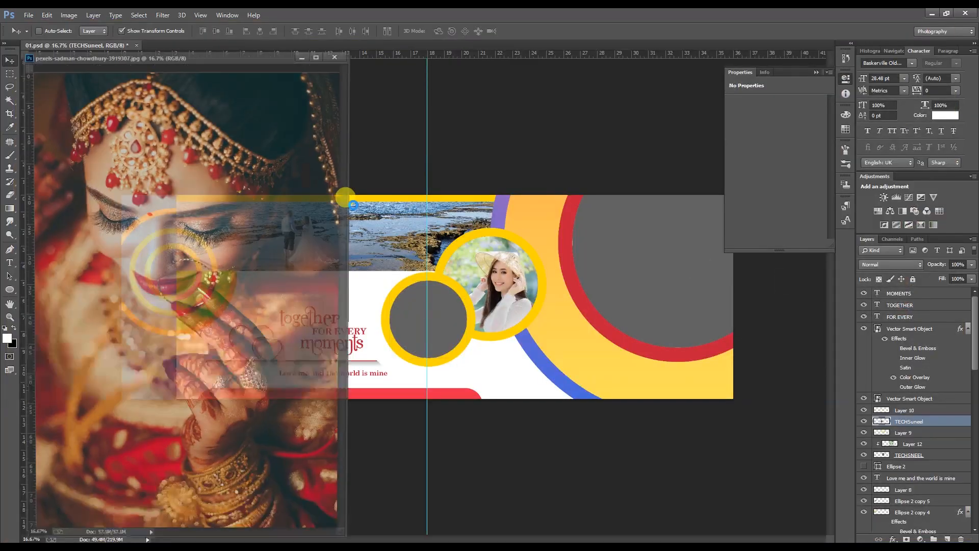
Step: Select and copy the entire hennaed bride photo, and close its document
left_click(139, 20)
left_click(140, 25)
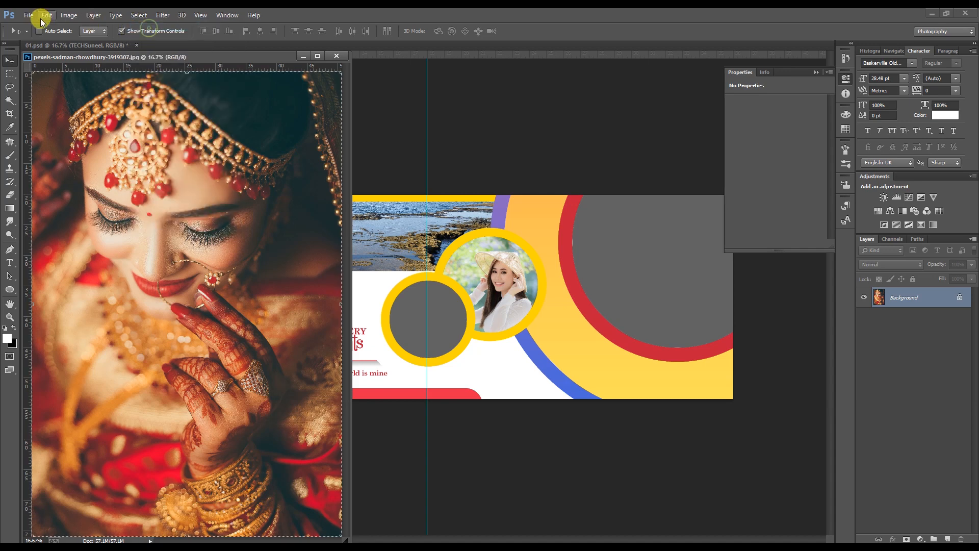
left_click(46, 15)
left_click(56, 84)
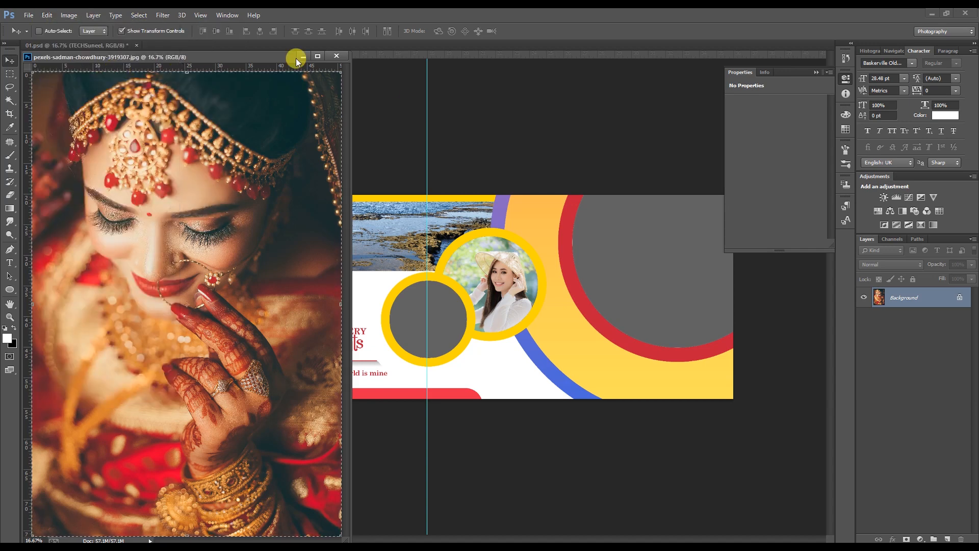
left_click(335, 57)
Step: Paste the bride photo directly above the small TECHSuneel circle layer and clip it to that circle
right_click(436, 296)
left_click(462, 304)
left_click(69, 15)
left_click(47, 16)
left_click(70, 103)
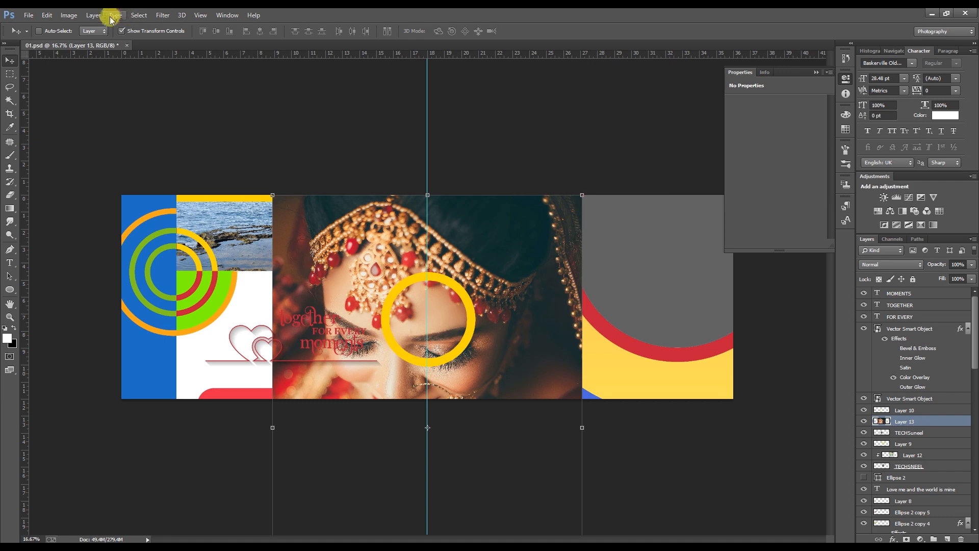
left_click(95, 16)
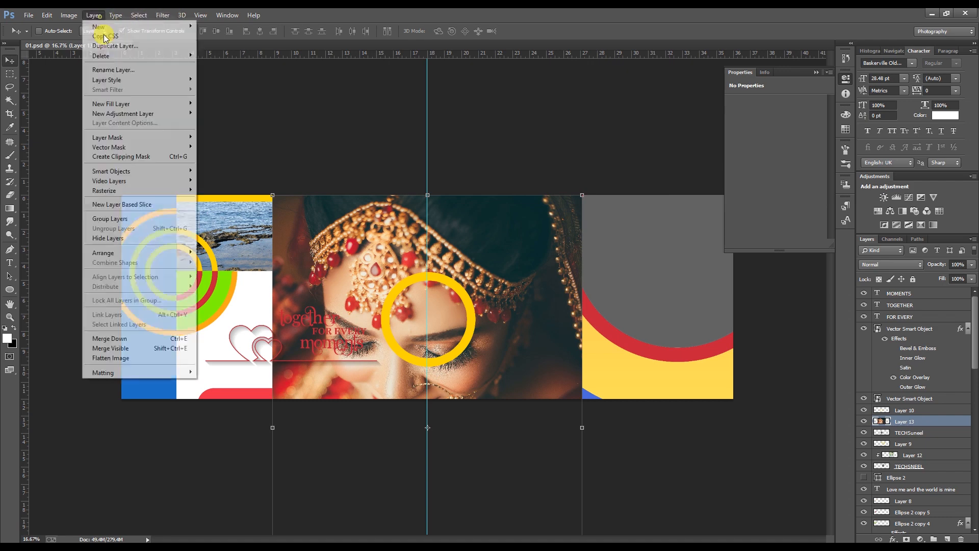
left_click(131, 157)
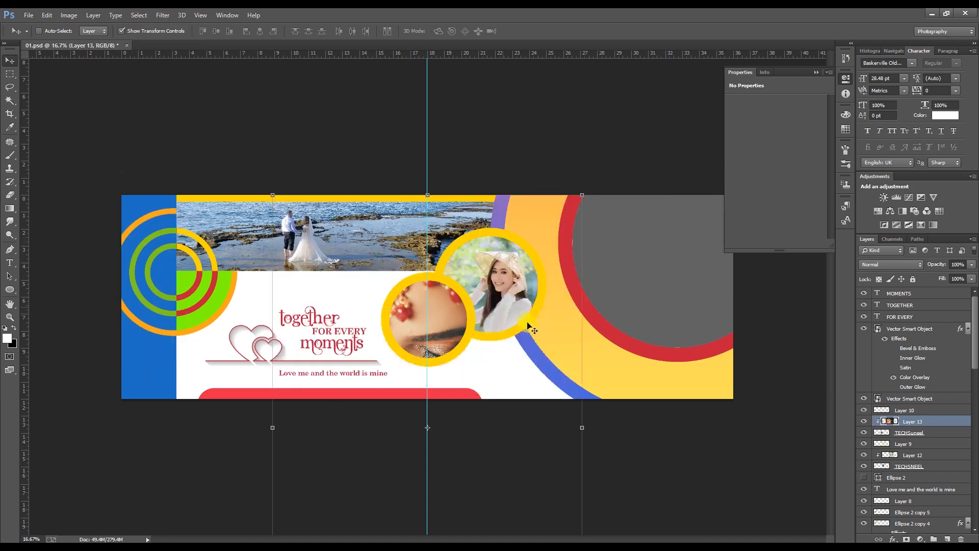
Step: Scale the bride photo to about 25.5% and position it so her face and hands fill the small circle
left_click_drag(472, 326, 555, 222)
left_click_drag(604, 193, 513, 330)
left_click_drag(463, 380, 446, 311)
left_click_drag(497, 262, 454, 307)
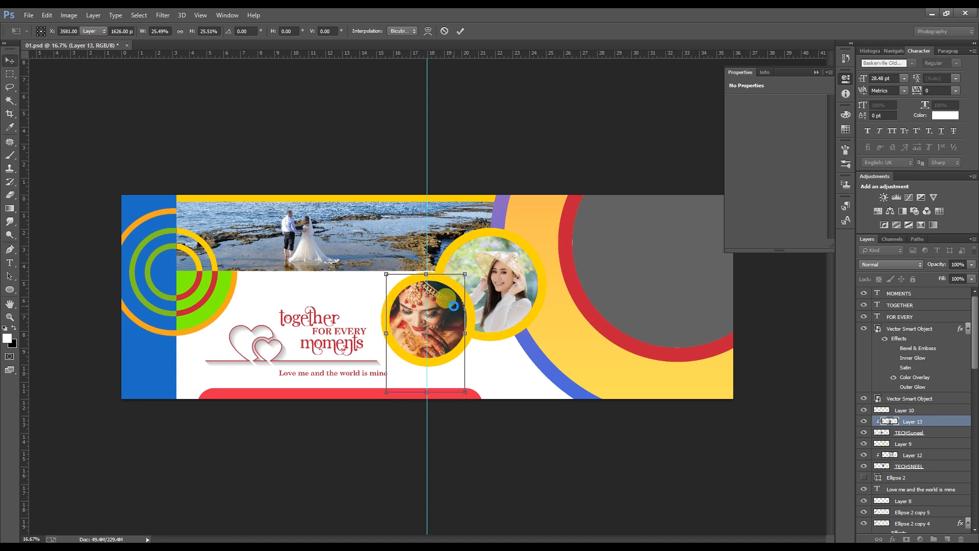
key("Return")
Step: Check the layers stacked at the large grey circle to identify its TECHSuneel placeholder
right_click(685, 267)
left_click(703, 272)
right_click(685, 260)
right_click(647, 247)
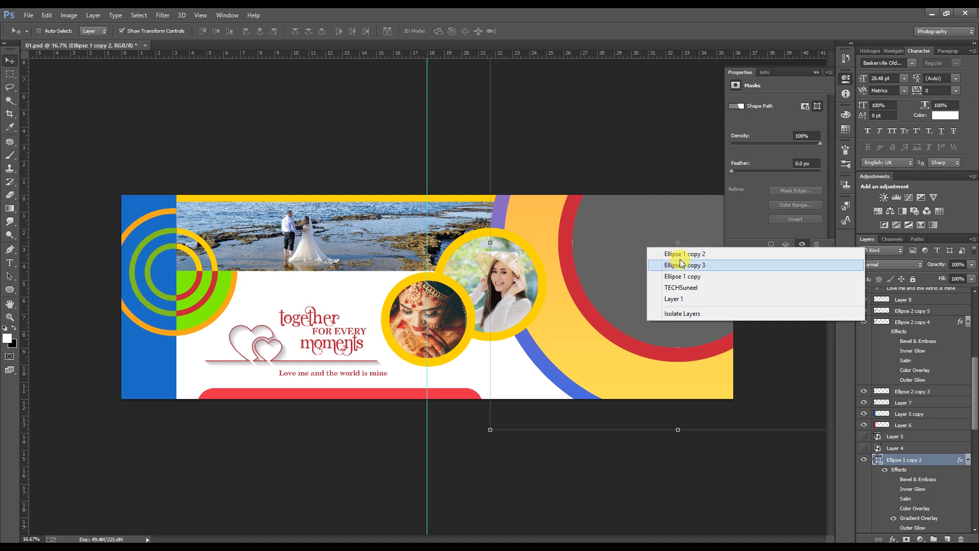
right_click(641, 228)
left_click(675, 268)
right_click(656, 243)
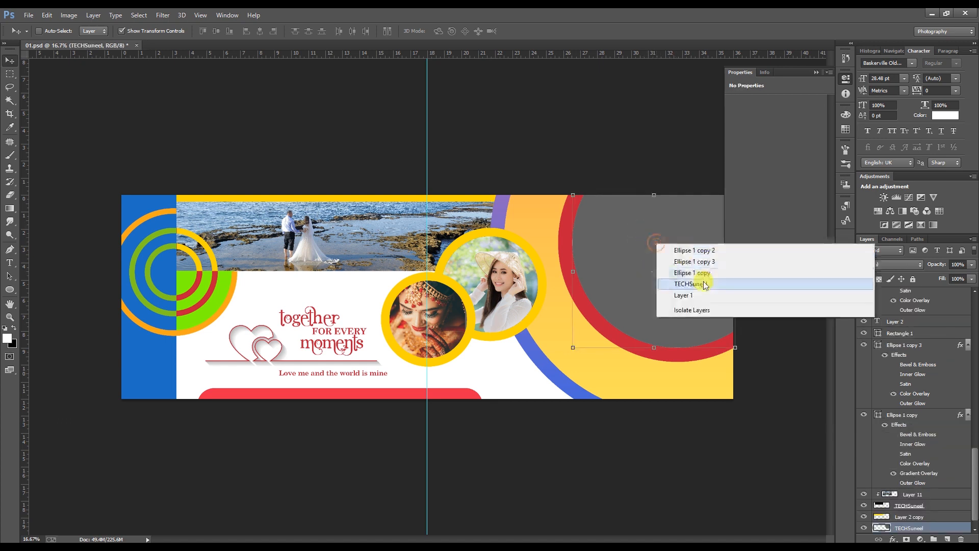
left_click(702, 283)
right_click(667, 252)
left_click(703, 292)
Step: Try to paste the bride photo above the Ellipse 1 copy 2 layer and clip it to that shape
right_click(666, 247)
left_click(692, 253)
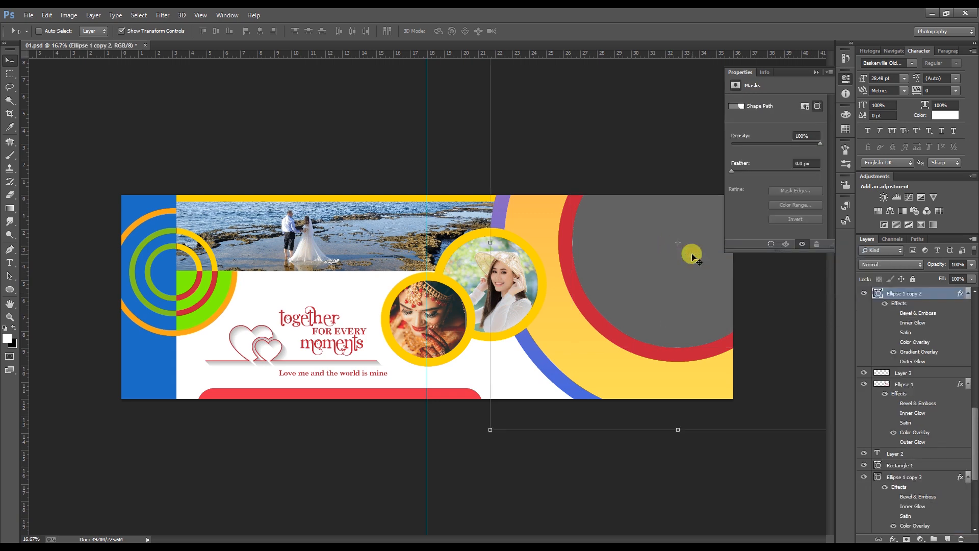
key("ctrl+v")
left_click_drag(489, 295, 615, 255)
key("ctrl+alt+g")
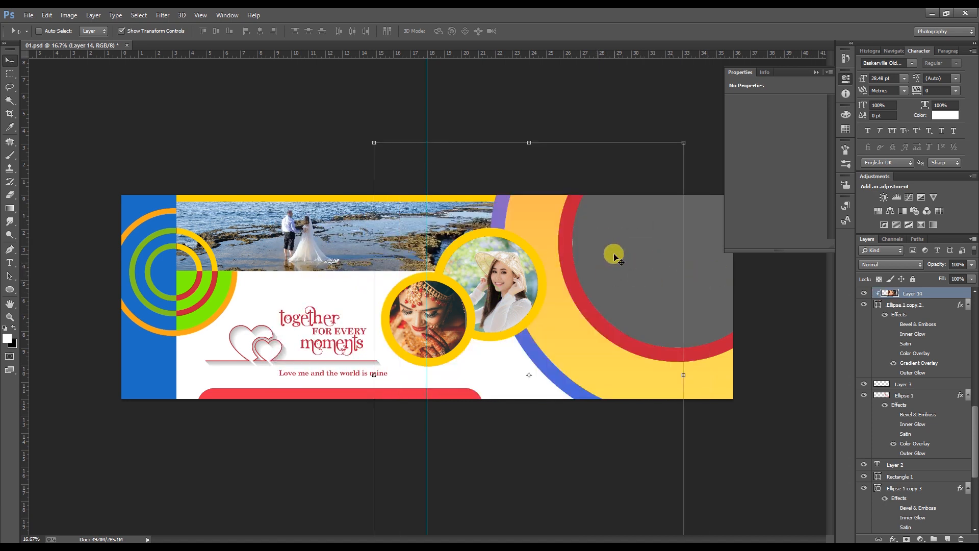
key("Delete")
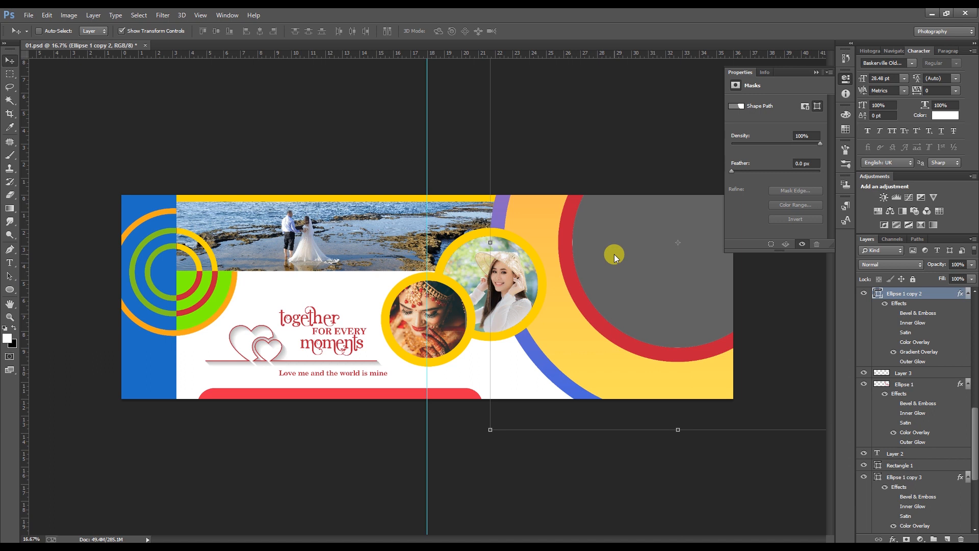
Step: Select the large grey TECHSuneel circle layer and open the photo of the embracing couple with a handwritten letter
right_click(614, 255)
left_click(657, 295)
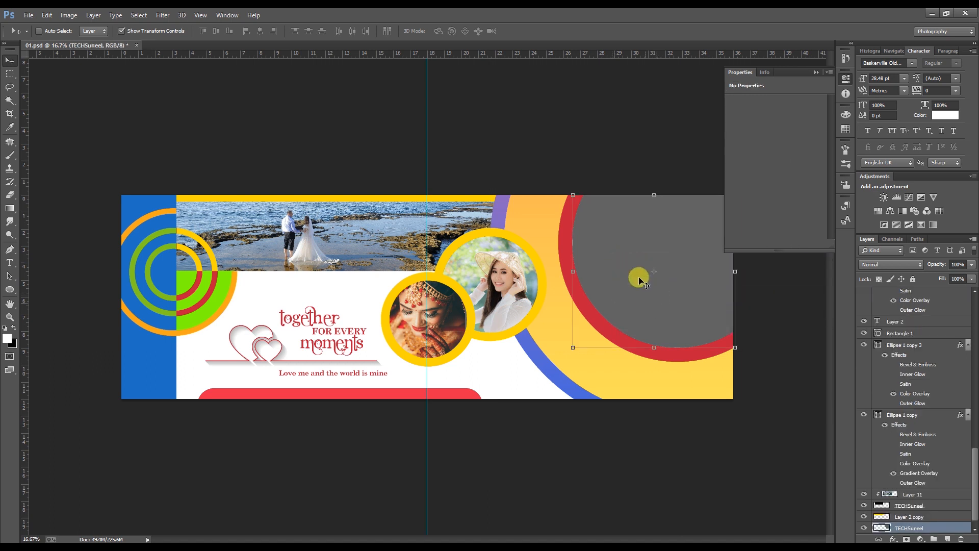
right_click(618, 224)
left_click(665, 263)
key("ctrl+o")
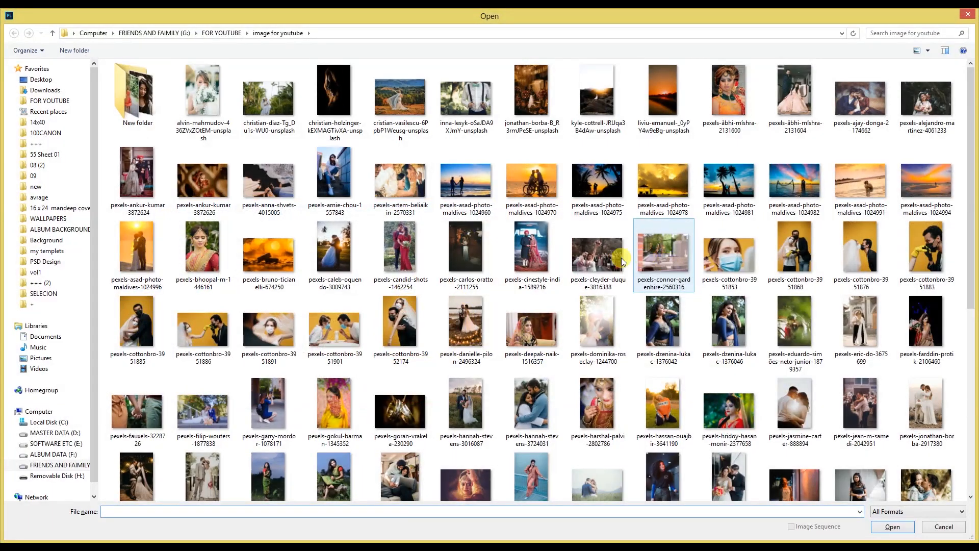
left_click(422, 312)
scroll(421, 312, "down", 5)
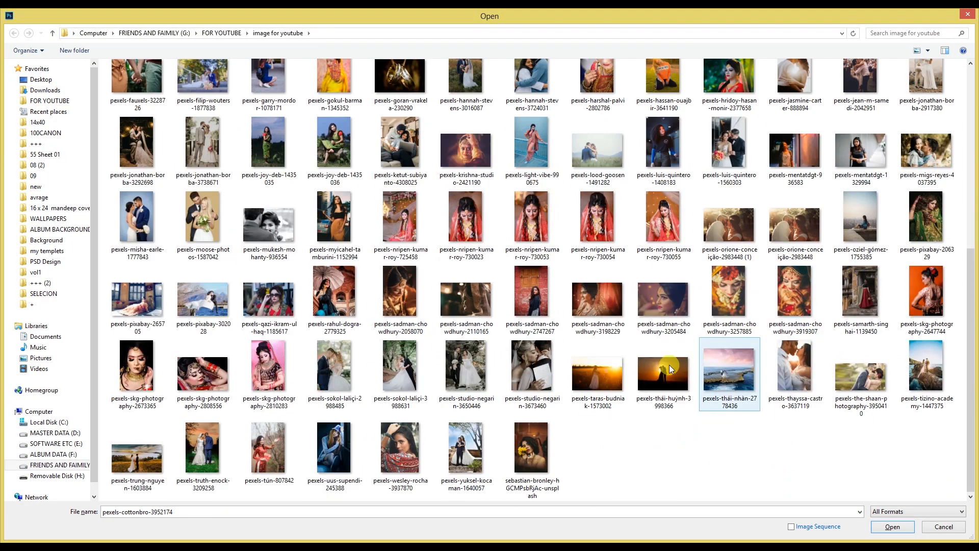
double_click(546, 360)
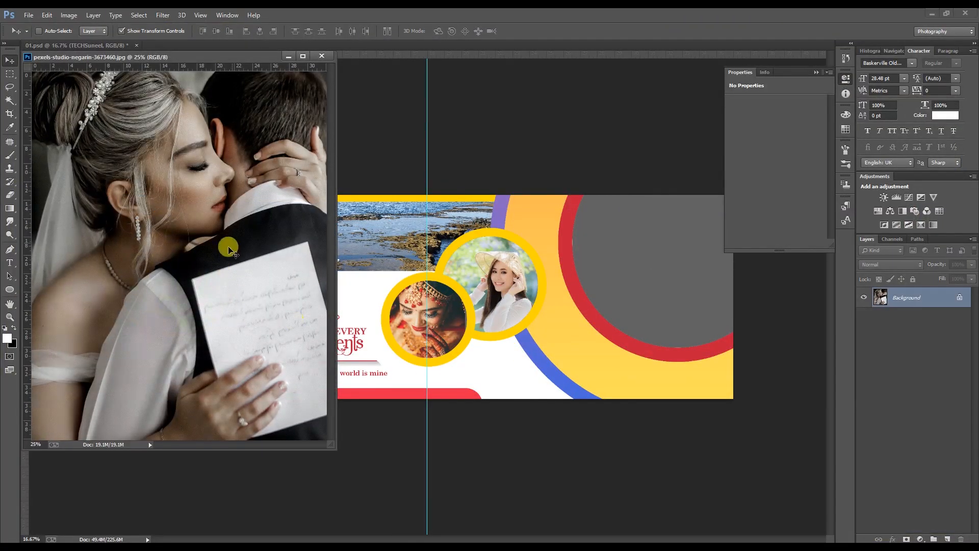
Step: Select and copy the entire embracing couple photo, and close its document
left_click(138, 15)
left_click(146, 26)
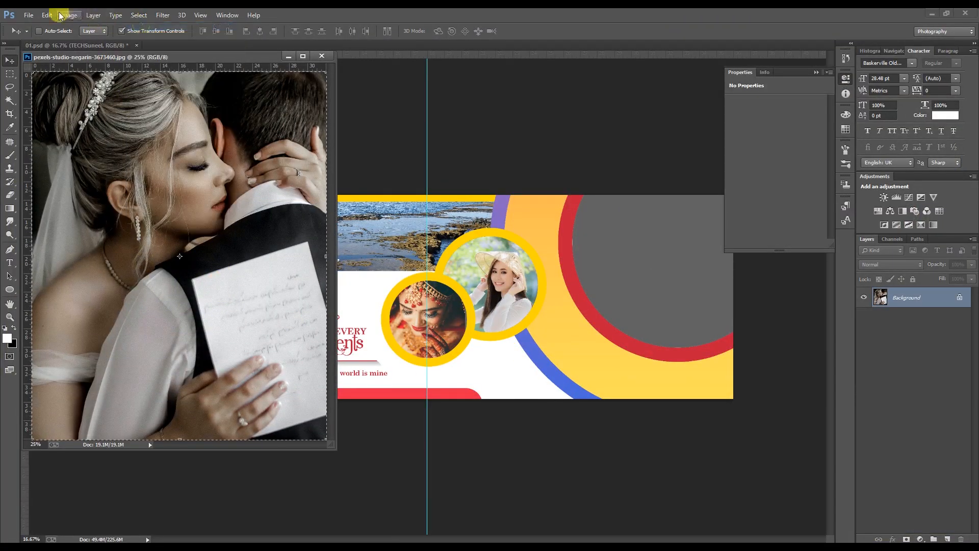
left_click(47, 15)
left_click(61, 84)
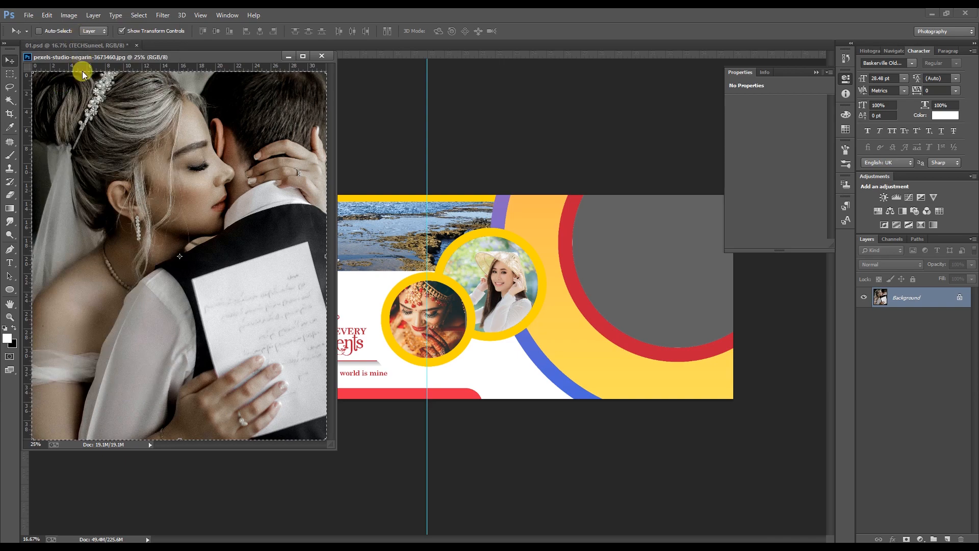
left_click(320, 57)
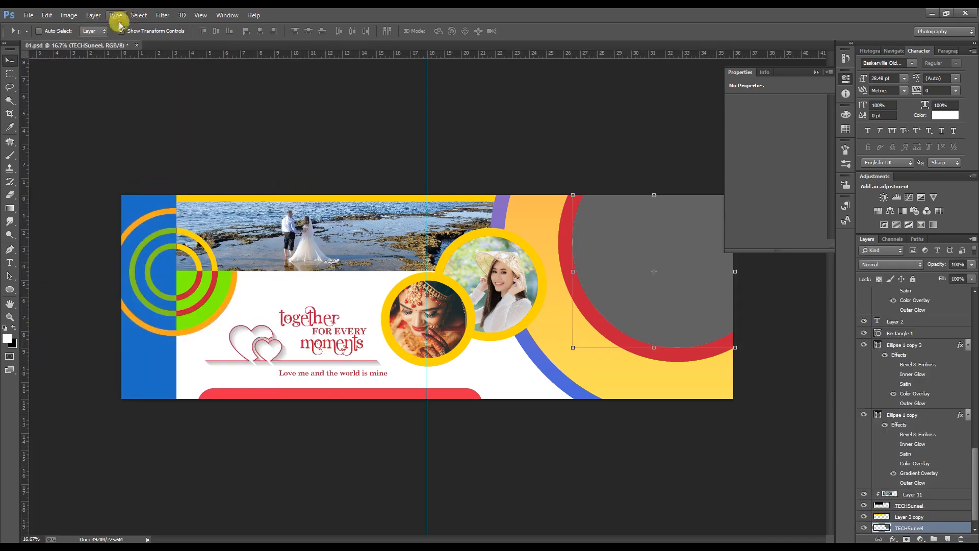
Step: Reselect the large grey TECHSuneel circle layer in 01.psd and paste the couple photo directly above it
right_click(678, 226)
left_click(700, 230)
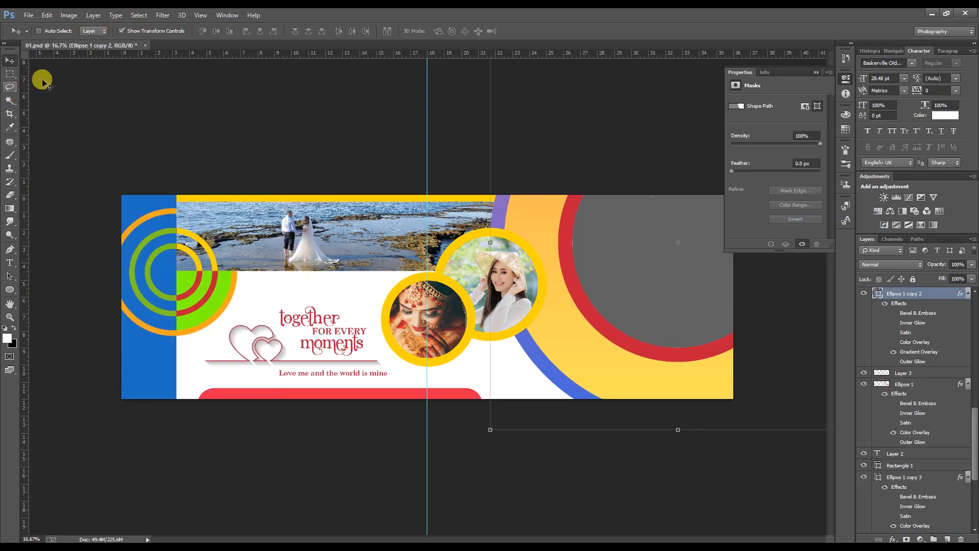
right_click(674, 241)
left_click(709, 279)
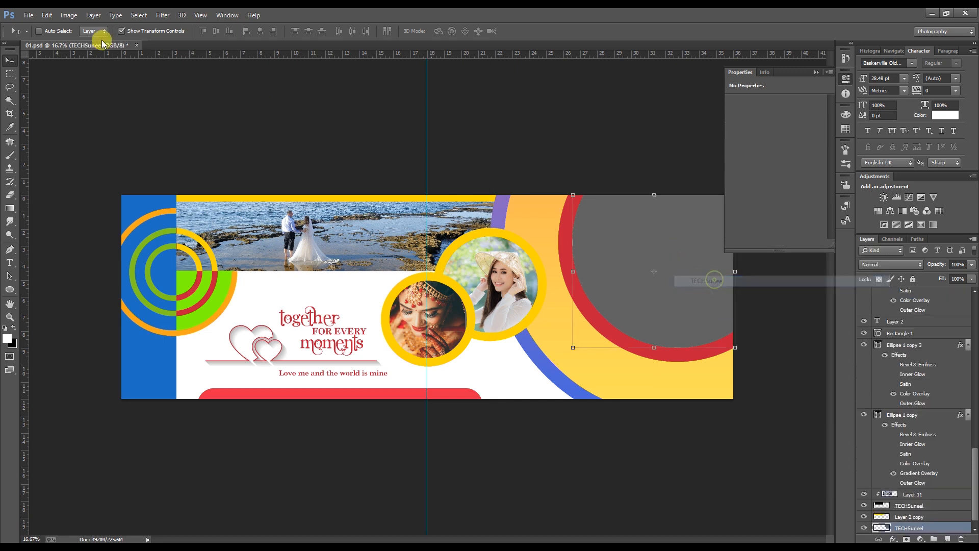
left_click(47, 15)
left_click(81, 100)
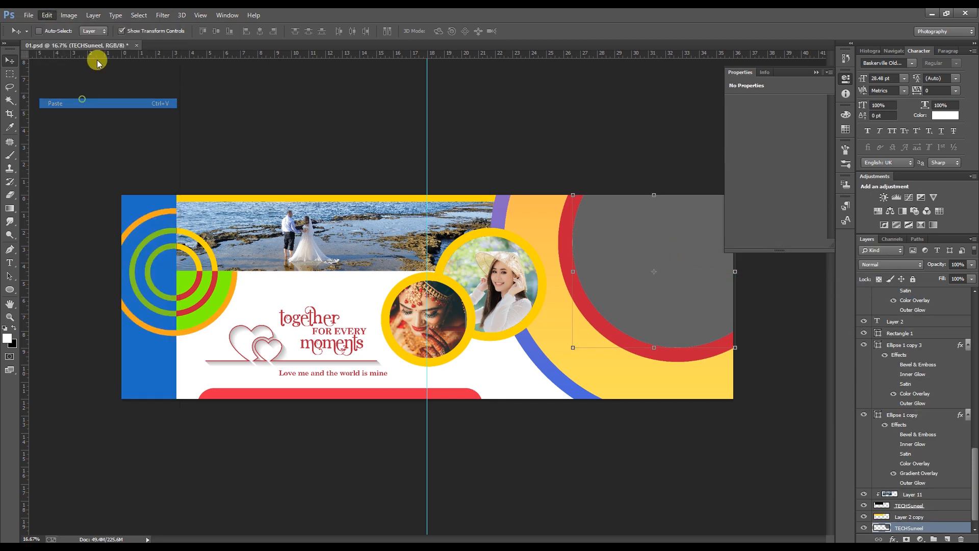
Step: Clip the couple photo to the large TECHSuneel circle and move it so the couple's faces fill the circle
left_click(93, 15)
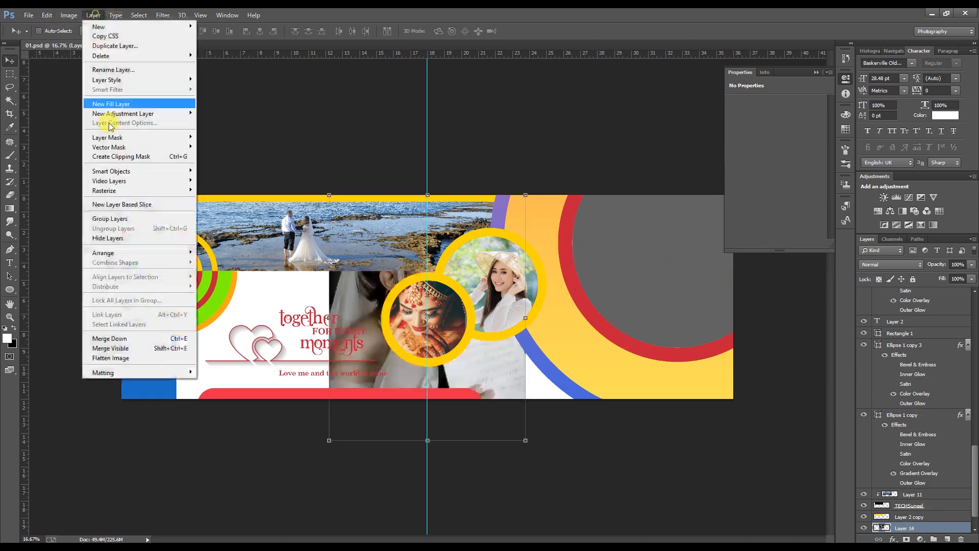
left_click(118, 156)
left_click_drag(478, 235, 657, 263)
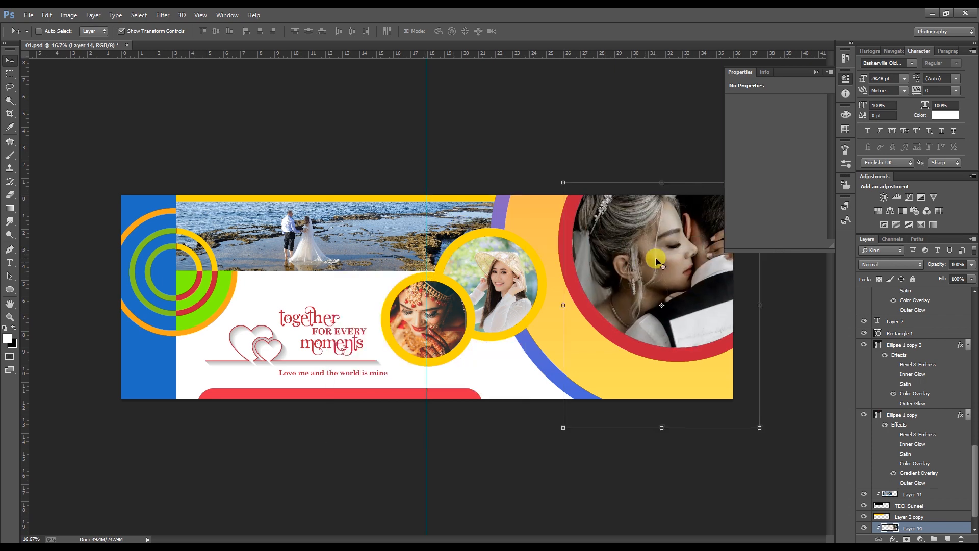
Step: Examine the banner with its filled photo placeholders at several zoom levels
key("ctrl+minus")
key("ctrl+minus")
key("ctrl+plus")
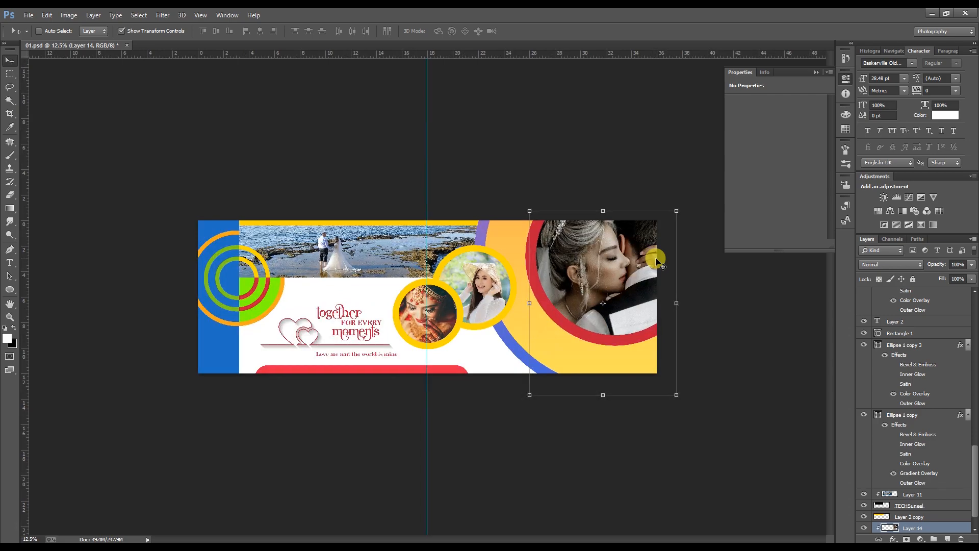
key("ctrl+minus")
key("ctrl+plus")
key("ctrl+plus")
key("ctrl+plus")
key("ctrl+minus")
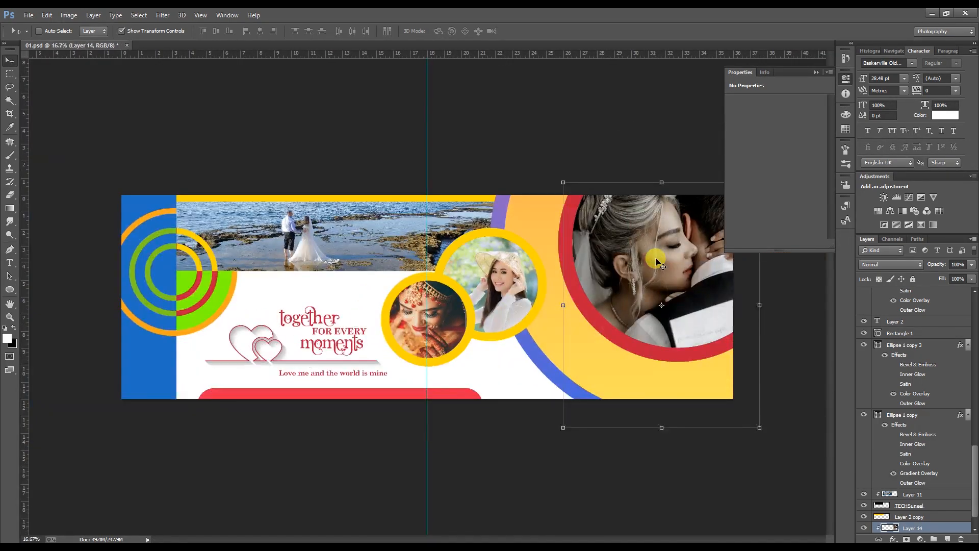
Step: Delete the couple photo from the large circle and the beach photo from the upper band
key("Delete")
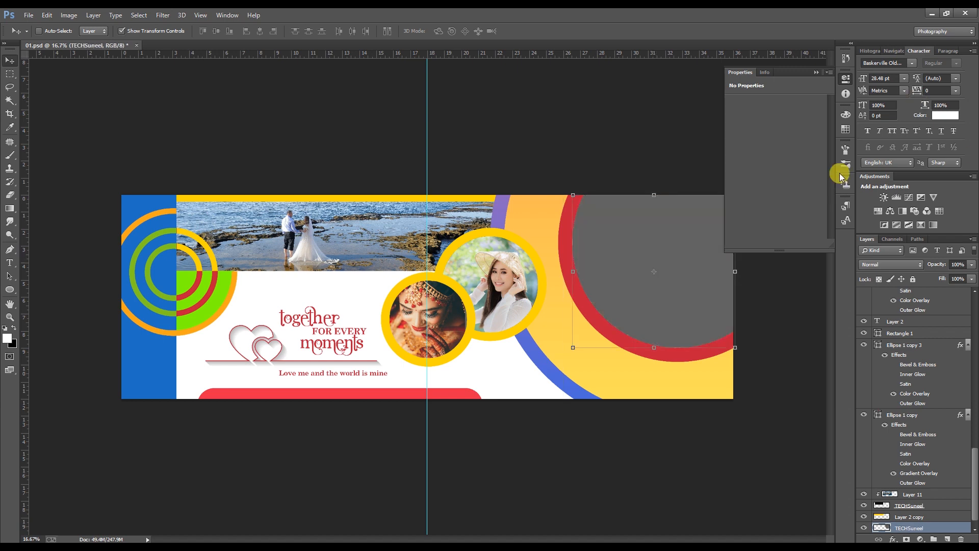
right_click(361, 235)
left_click(388, 242)
key("Delete")
Step: Delete the black TECHSuneel placeholder band along the banner's upper edge
right_click(318, 248)
left_click(363, 257)
key("Delete")
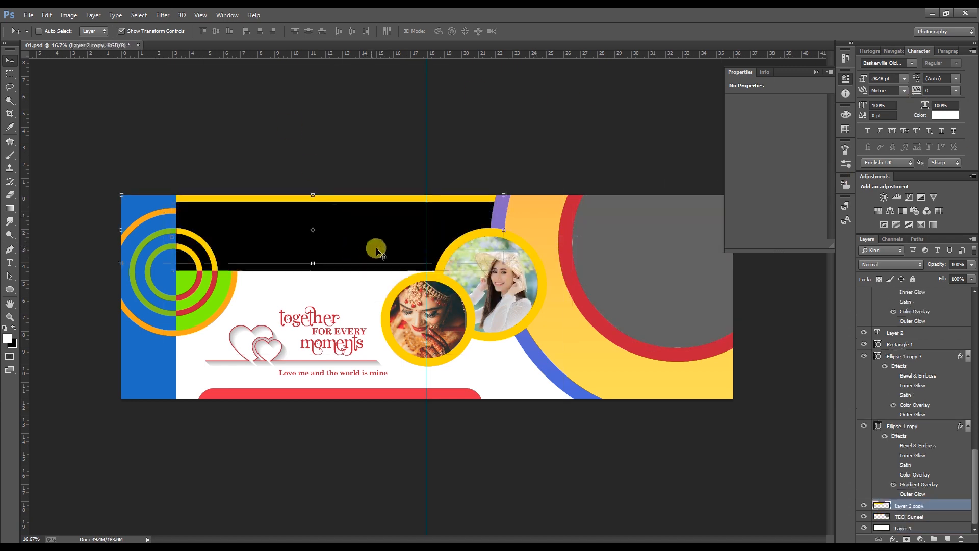
right_click(320, 287)
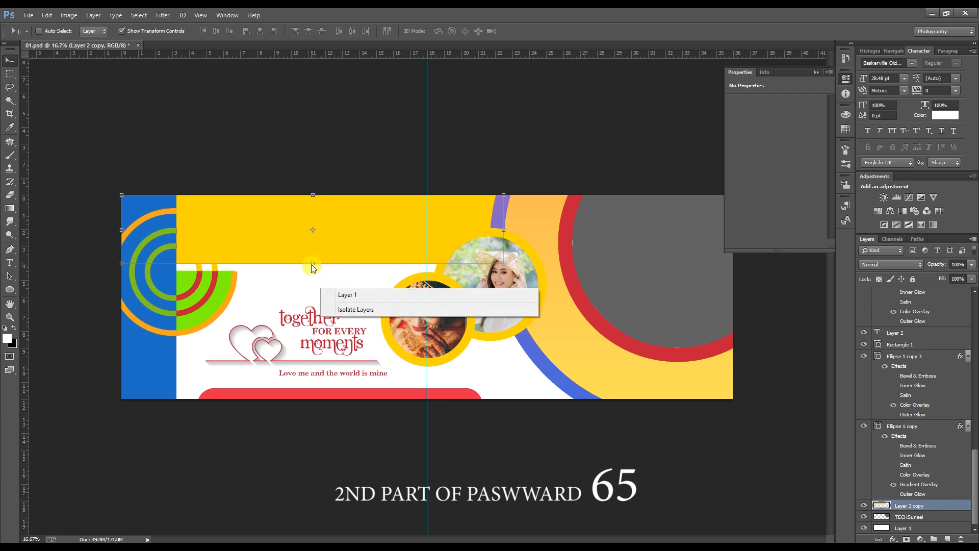
Step: Stretch the yellow band downward to about 260% of its height so it covers the area behind the text
left_click(313, 267)
left_click_drag(313, 264, 314, 374)
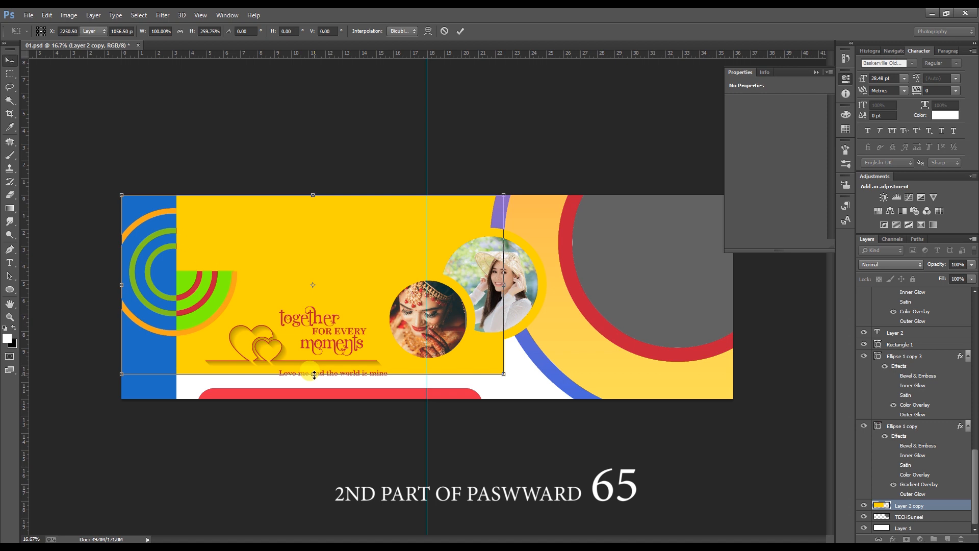
key("Return")
right_click(280, 242)
left_click(281, 242)
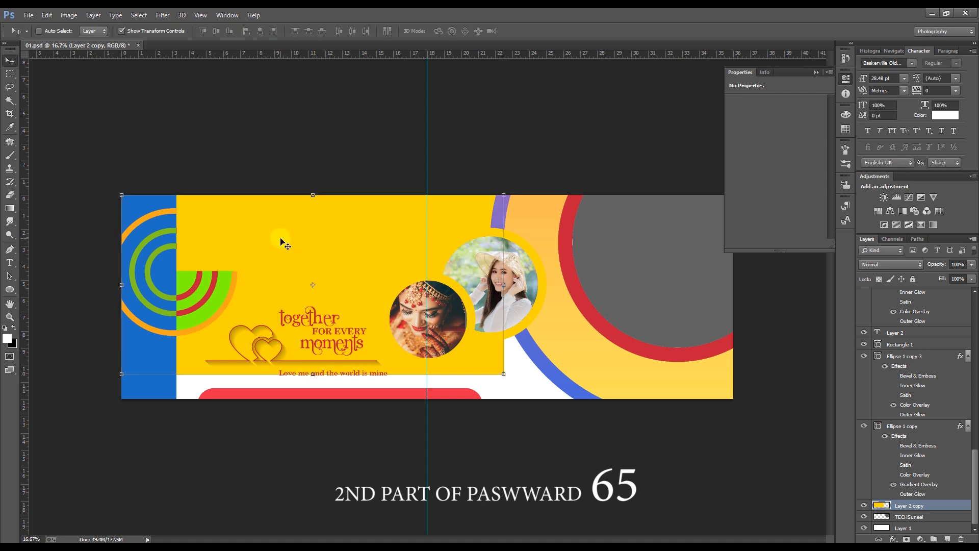
key("m")
left_click_drag(238, 209, 370, 294)
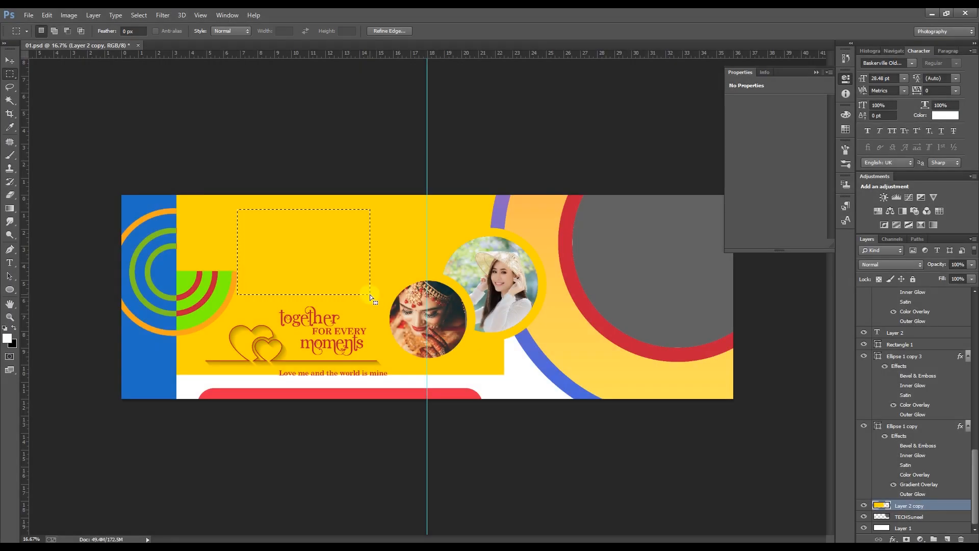
left_click(47, 15)
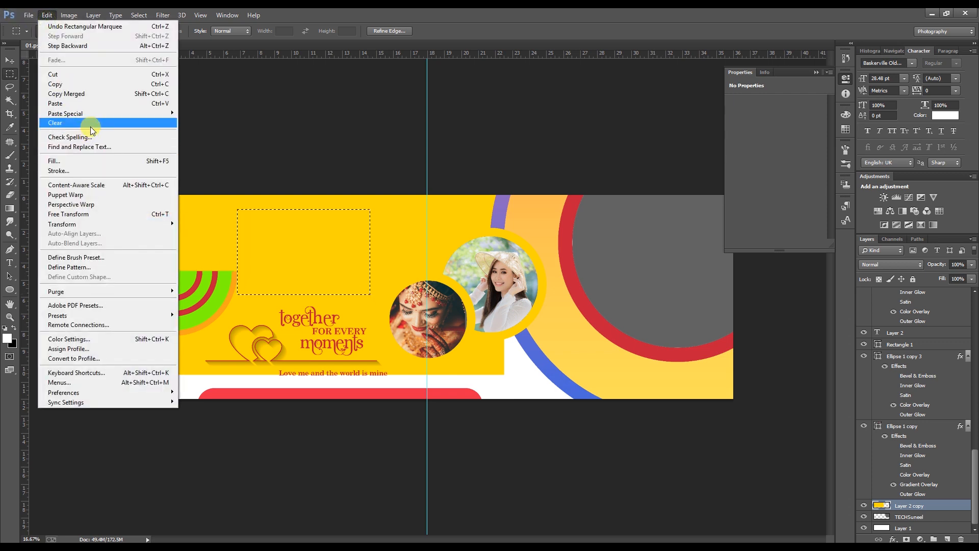
mouse_move(87, 114)
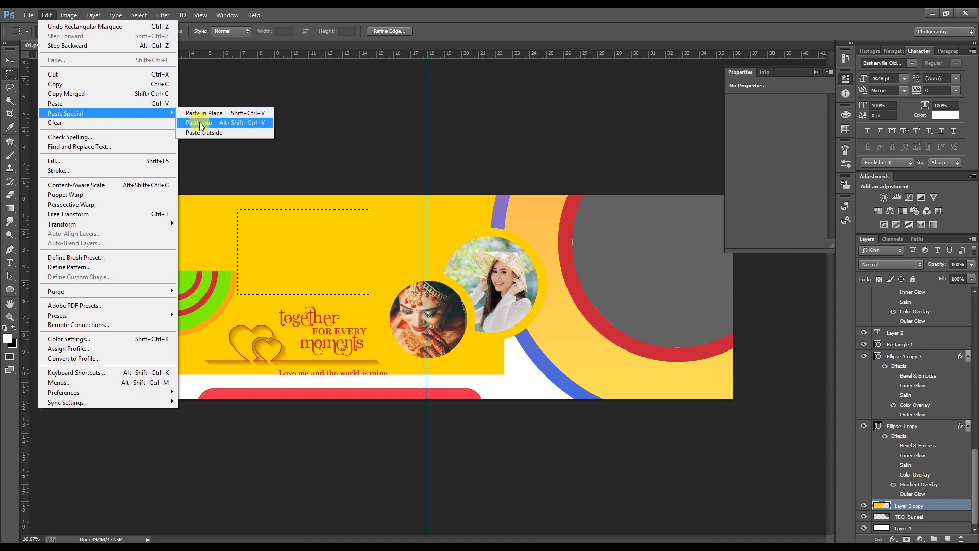
left_click(326, 147)
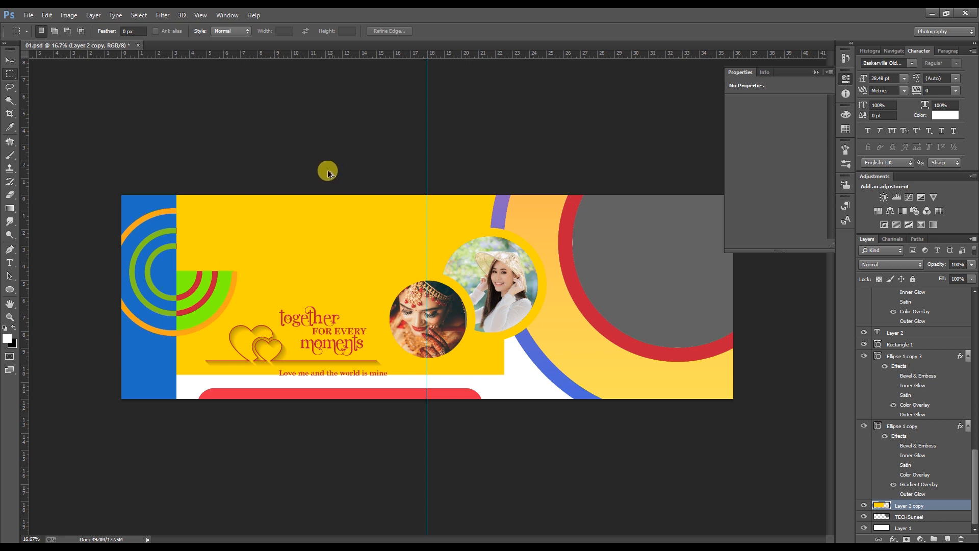
left_click(334, 223)
key("ctrl+alt+z")
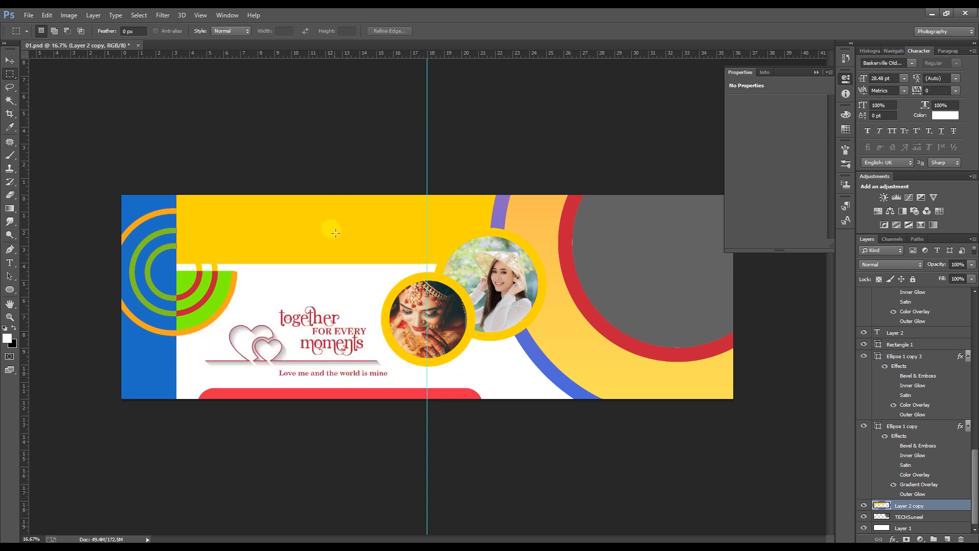
key("ctrl+shift+z")
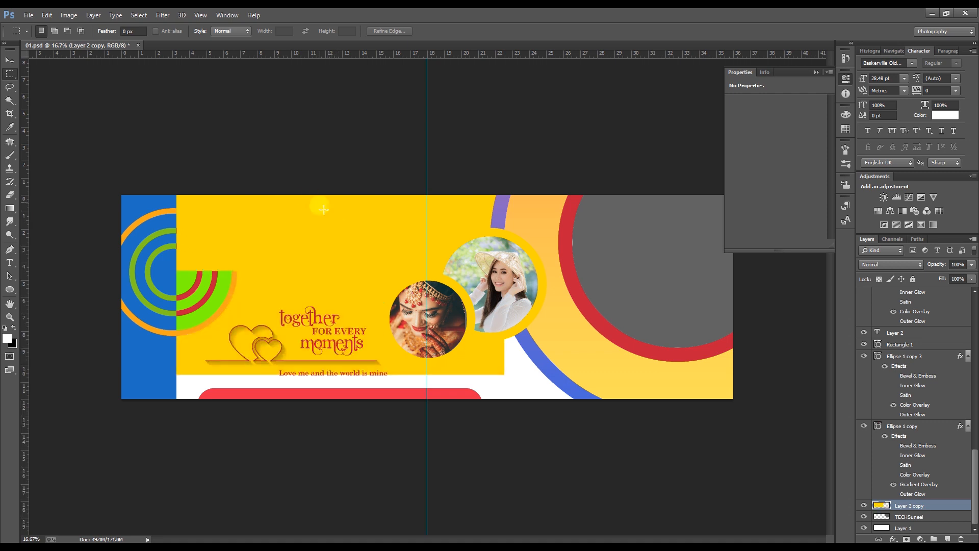
left_click_drag(282, 218, 377, 286)
left_click(38, 74)
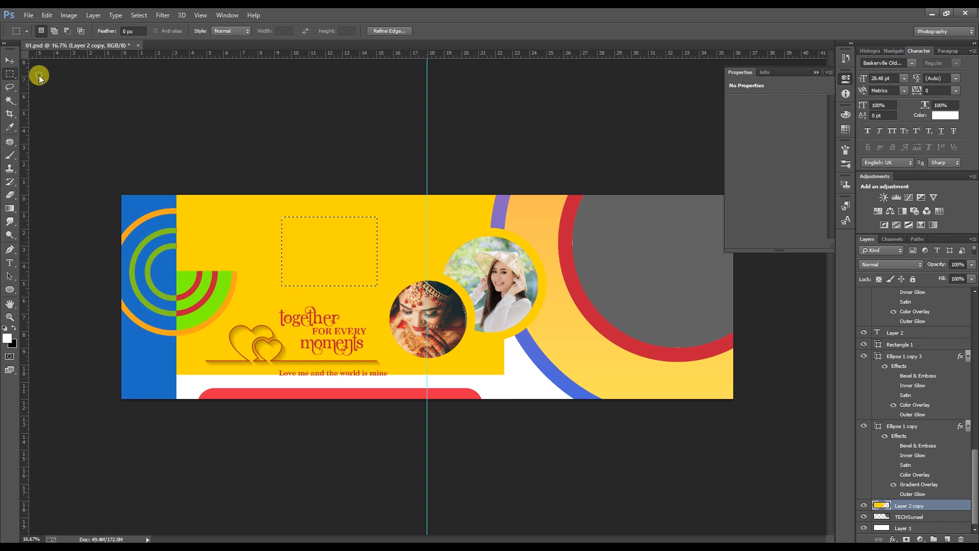
left_click(311, 231)
Step: Select a rectangular area in the yellow block above the text, add a new layer, and paste the couple photo into the selection
left_click_drag(280, 213, 395, 284)
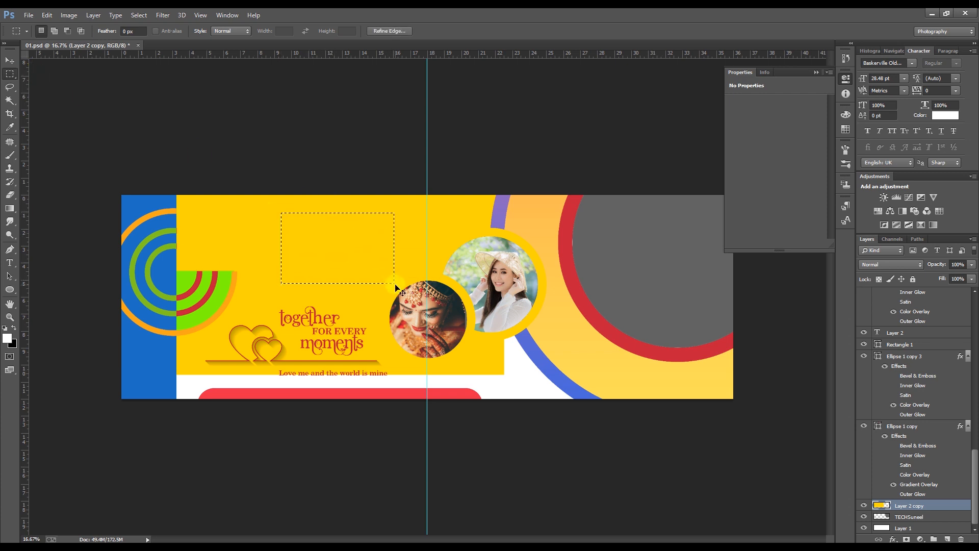
key("ctrl+shift+n")
key("Return")
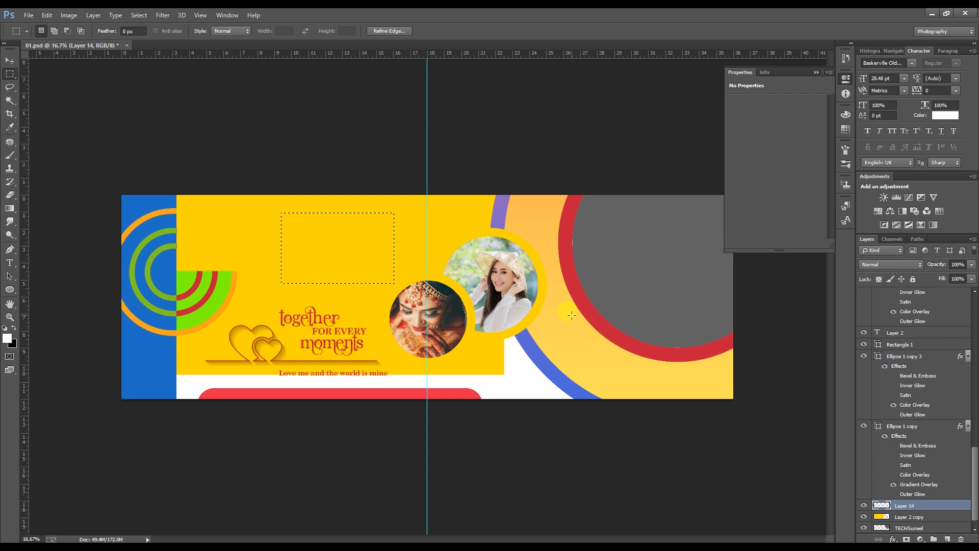
left_click(42, 31)
left_click(45, 19)
mouse_move(84, 113)
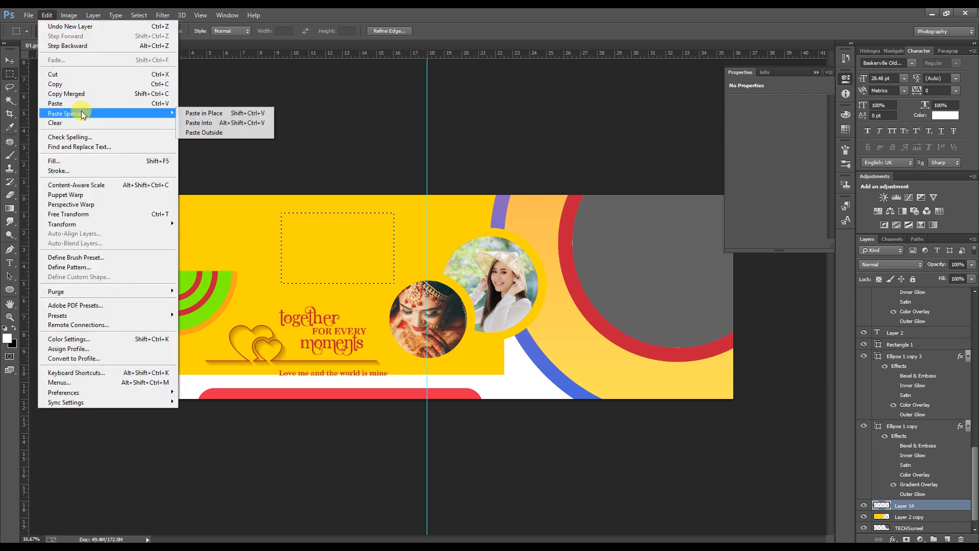
left_click(241, 124)
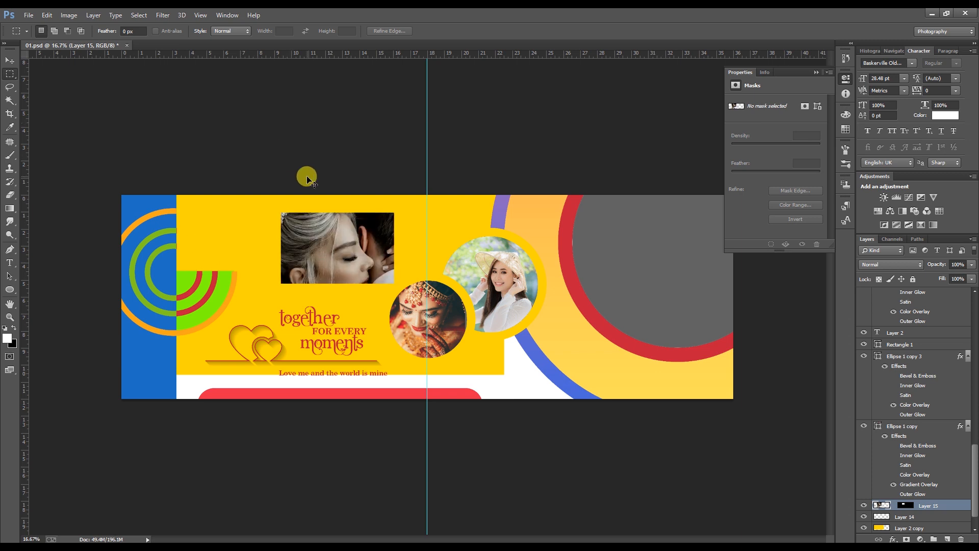
Step: Scale the masked couple photo proportionally to about 70% and position the couple's faces inside the rectangle
key("ctrl+t")
left_click_drag(402, 253, 374, 219)
left_click_drag(411, 185, 406, 181)
left_click_drag(351, 252, 350, 261)
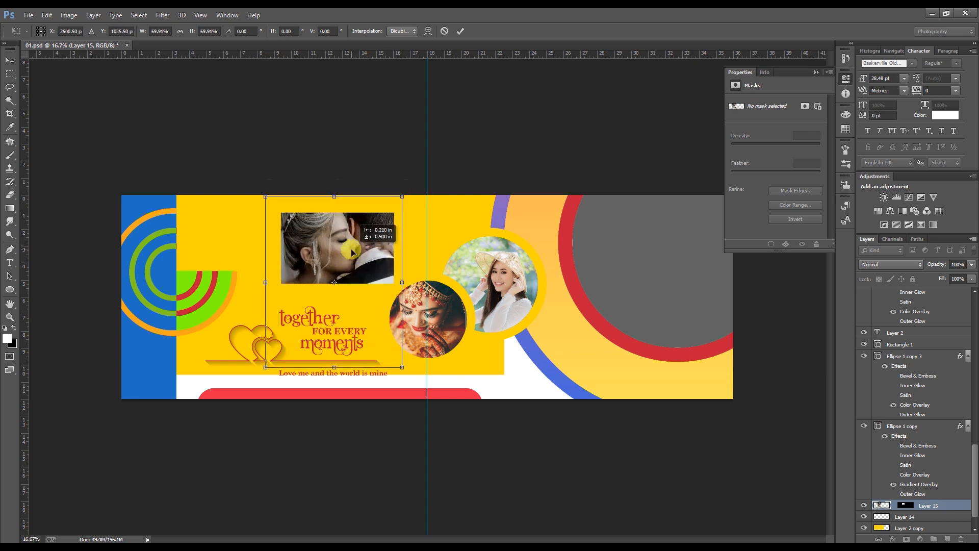
key("Return")
key("m")
Step: Examine Layer 15's photo thumbnail and its layer mask, including the options available for the photo thumbnail
scroll(963, 481, "down", 2)
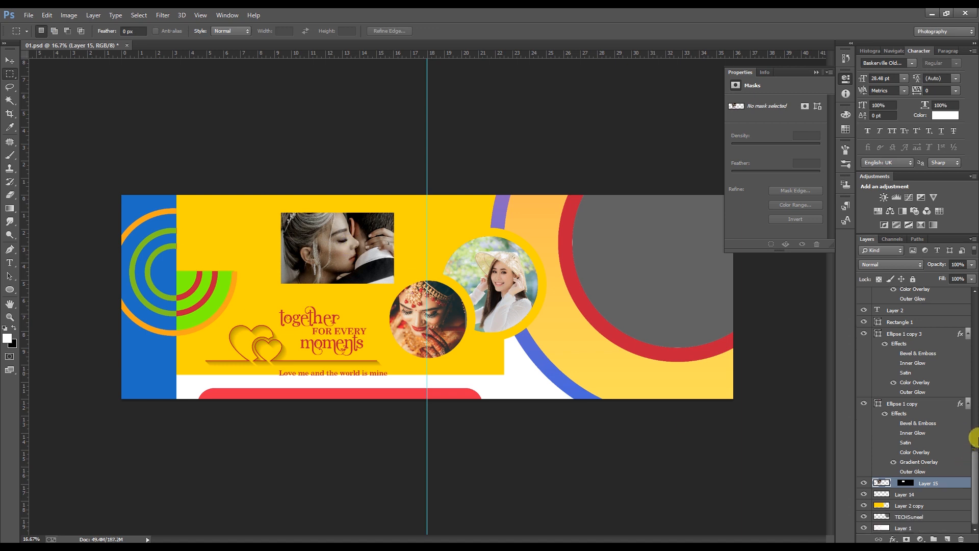
left_click(905, 484)
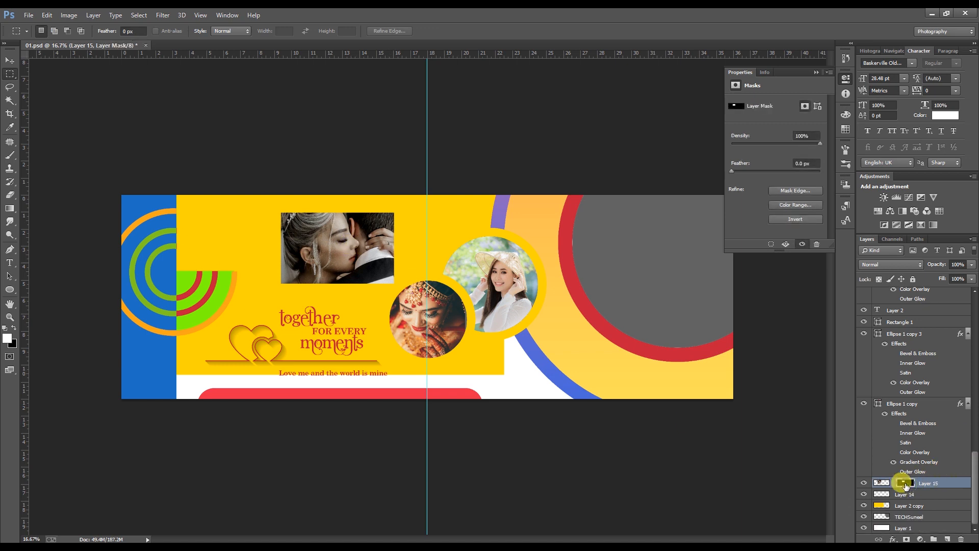
left_click(882, 483)
left_click(906, 484)
left_click(884, 484)
left_click(902, 484)
left_click(886, 485)
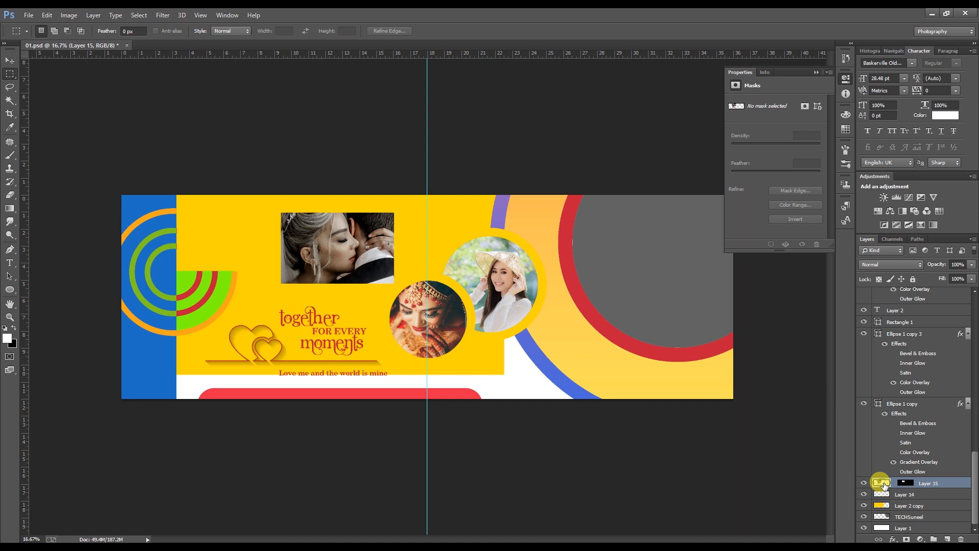
right_click(884, 484)
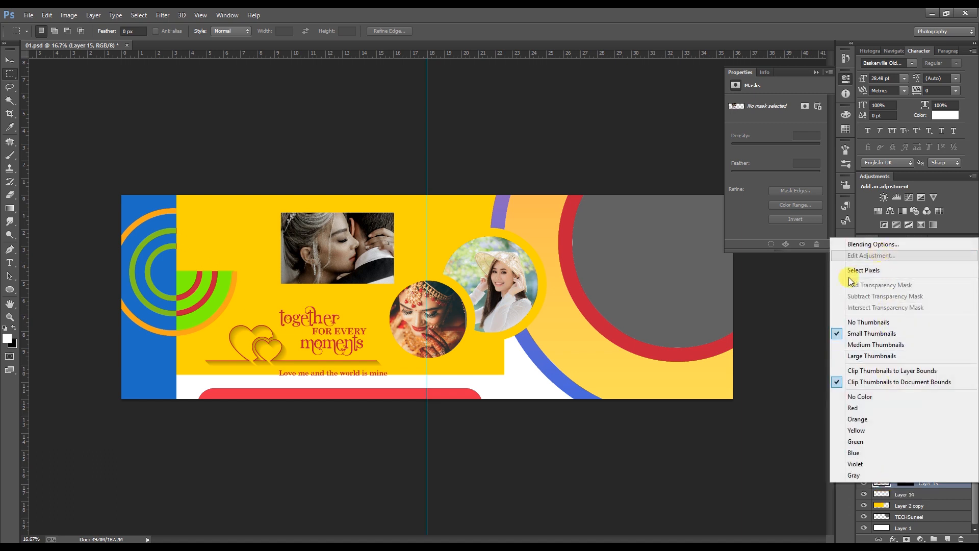
left_click(724, 433)
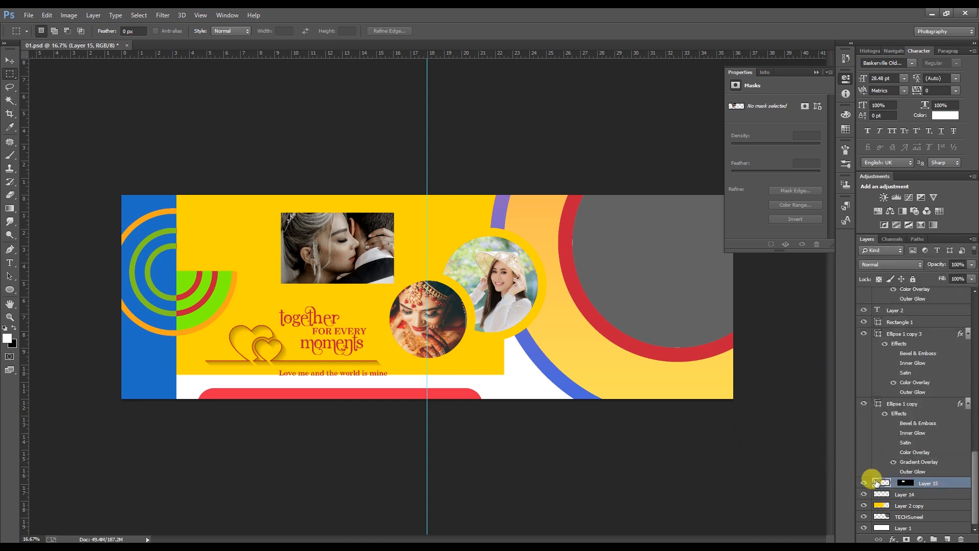
Step: Turn the masked couple photo black with Hue/Saturation by setting its Lightness to -100
key("ctrl+u")
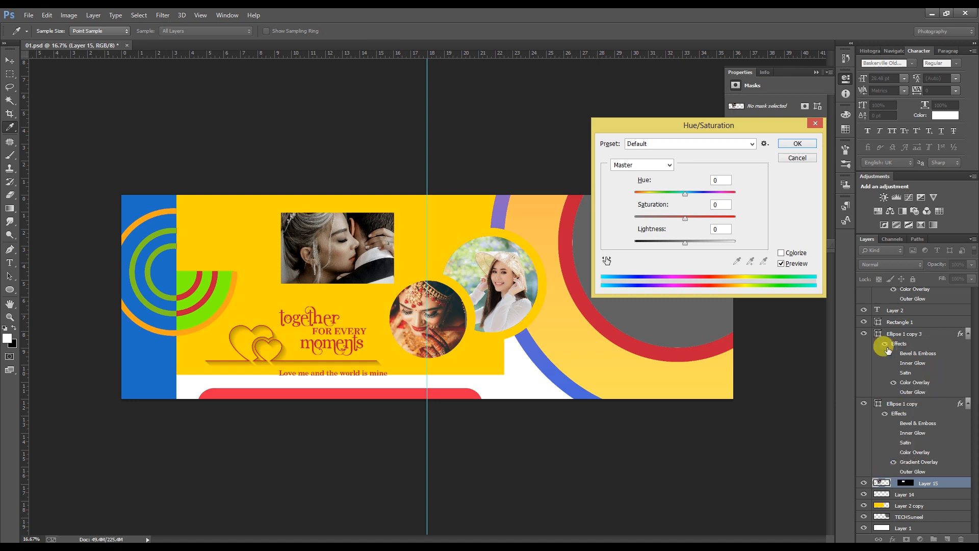
left_click_drag(681, 240, 578, 245)
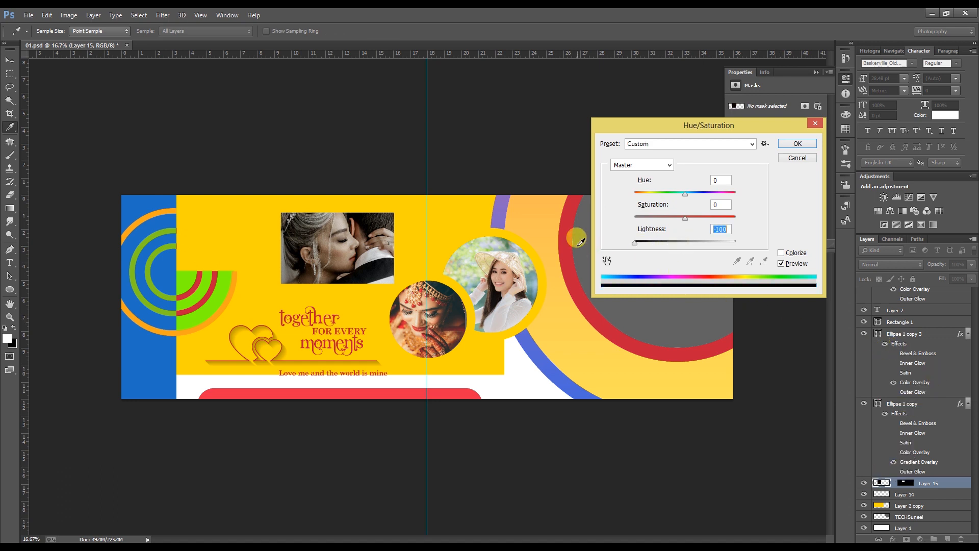
key("Return")
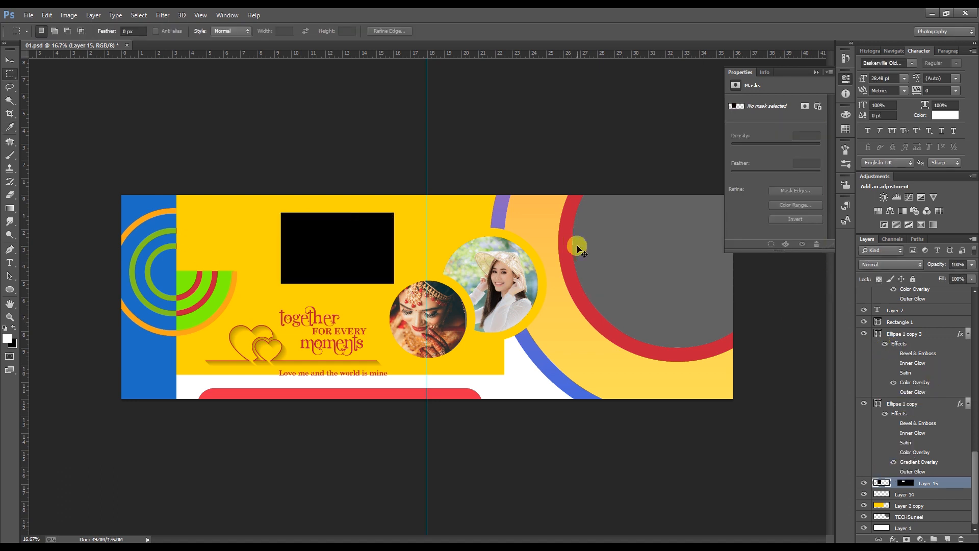
Step: Paste the couple photo, move it over the black rectangle, and delete the pasted photo
key("ctrl+v")
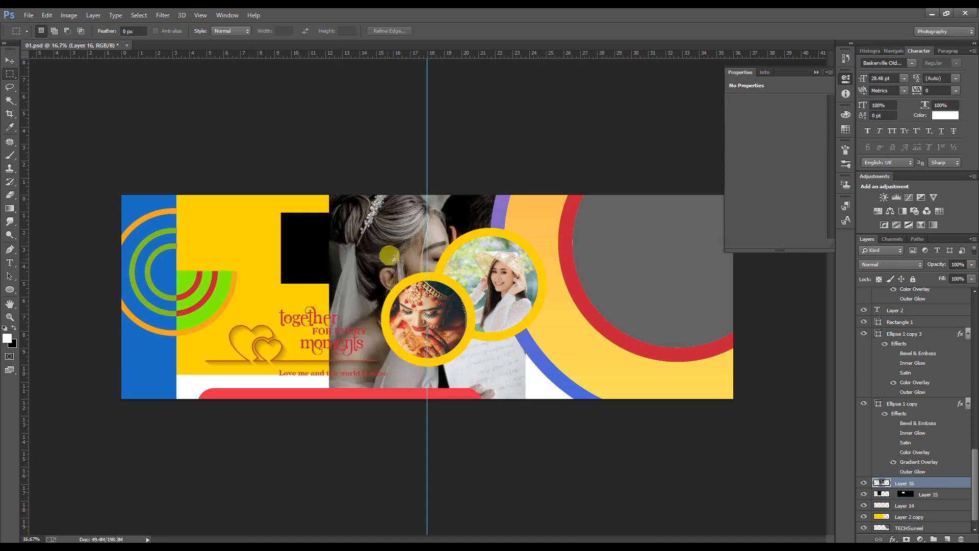
key("v")
left_click_drag(391, 229, 329, 282)
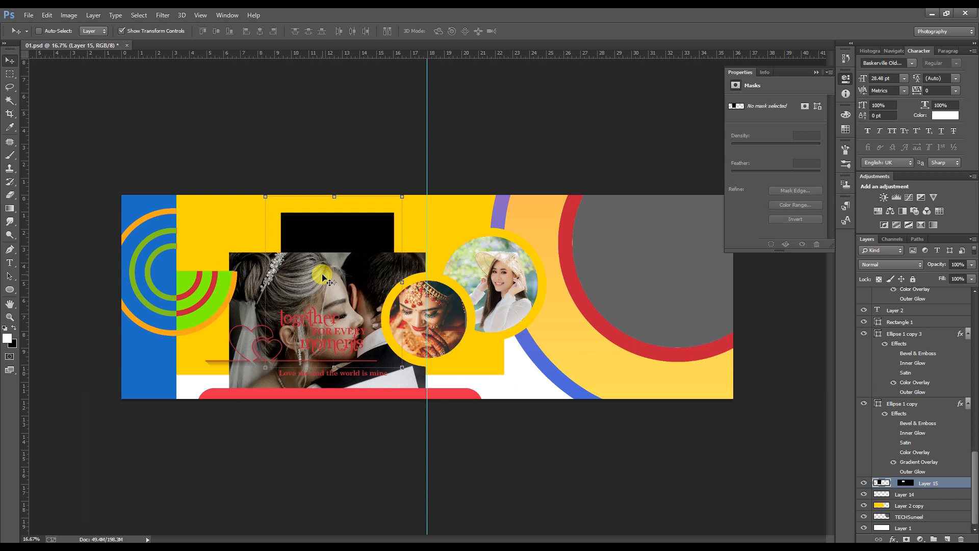
key("Delete")
Step: Delete the black rectangle's layer and undo the deletion
right_click(329, 246)
left_click(357, 254)
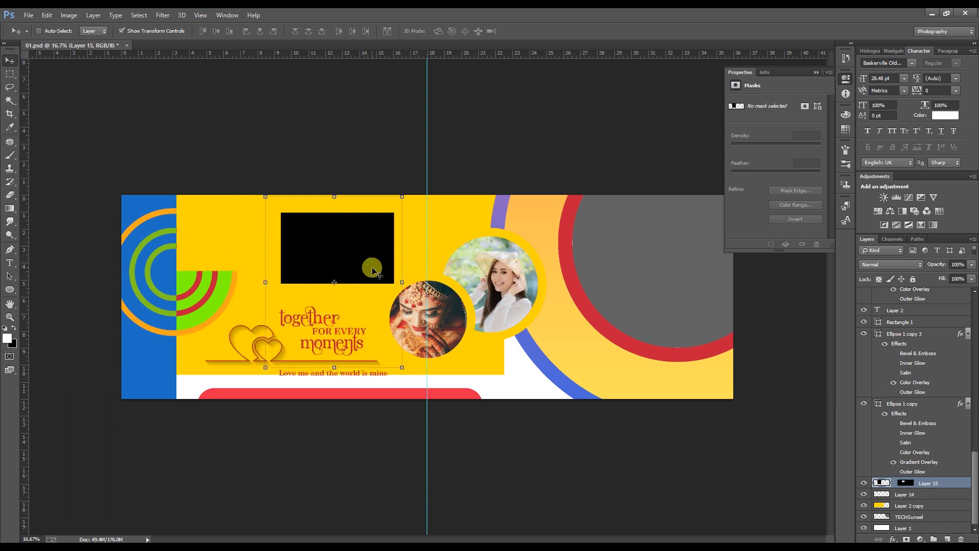
key("Delete")
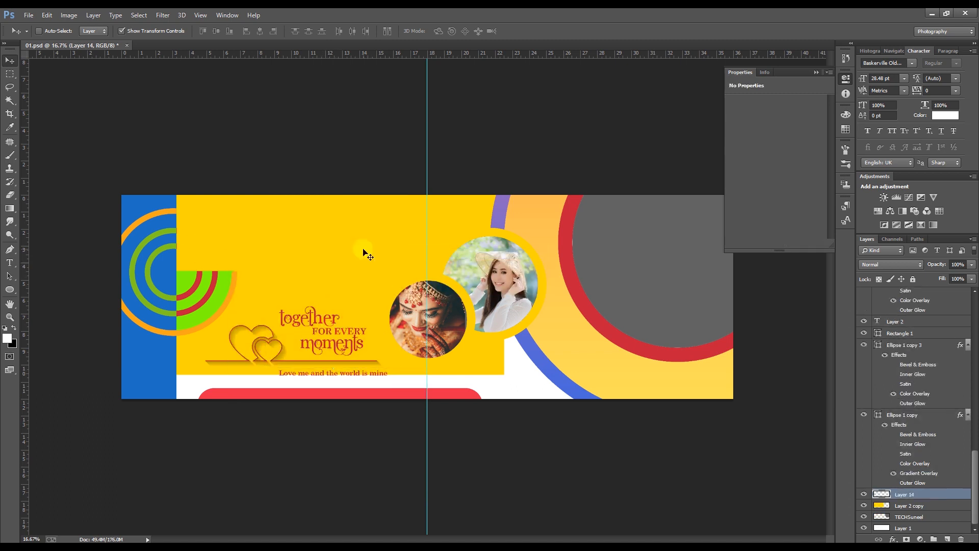
key("ctrl+z")
Step: Select Layer 15's mask and the layer itself, try moving the black rectangle, and undo the move
right_click(357, 252)
left_click(360, 255)
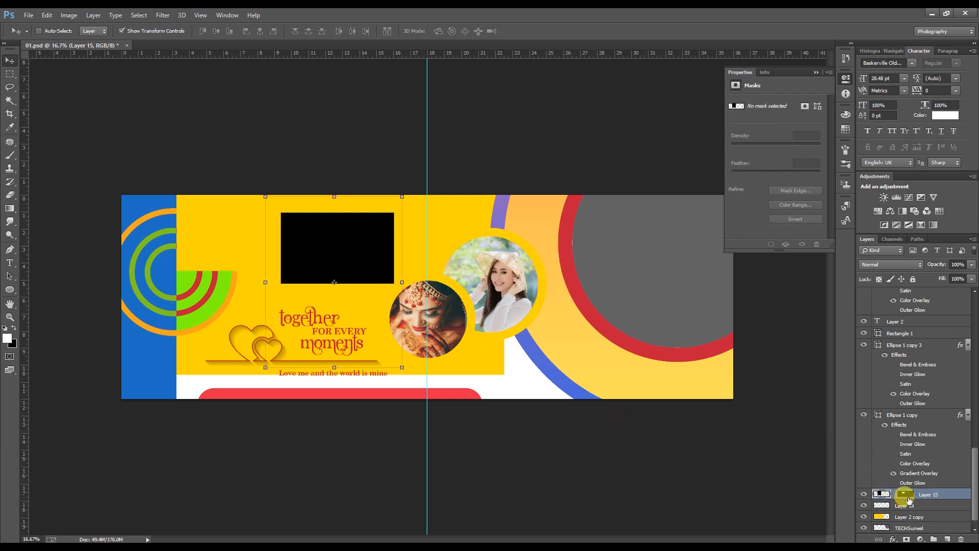
left_click(907, 495)
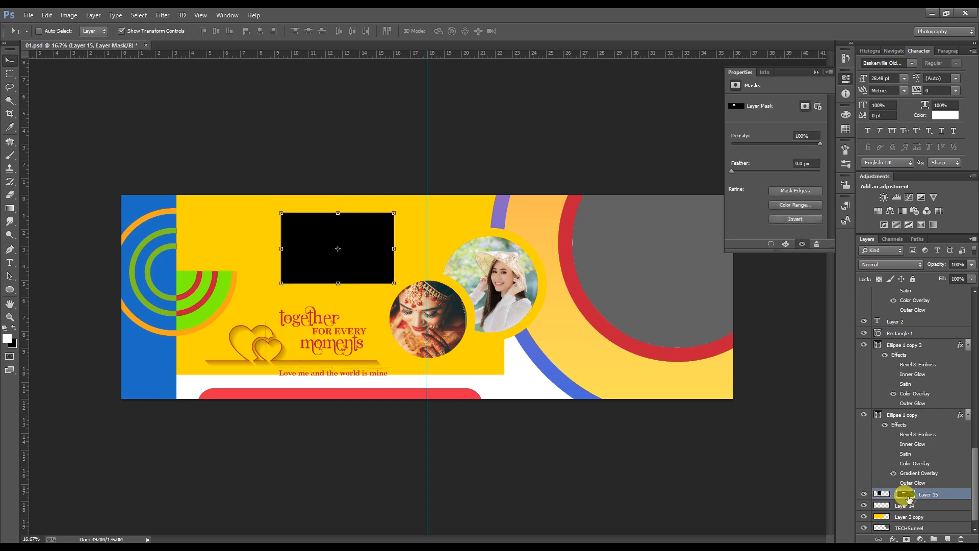
right_click(361, 255)
left_click(380, 254)
right_click(352, 257)
left_click(380, 261)
left_click_drag(367, 258, 423, 271)
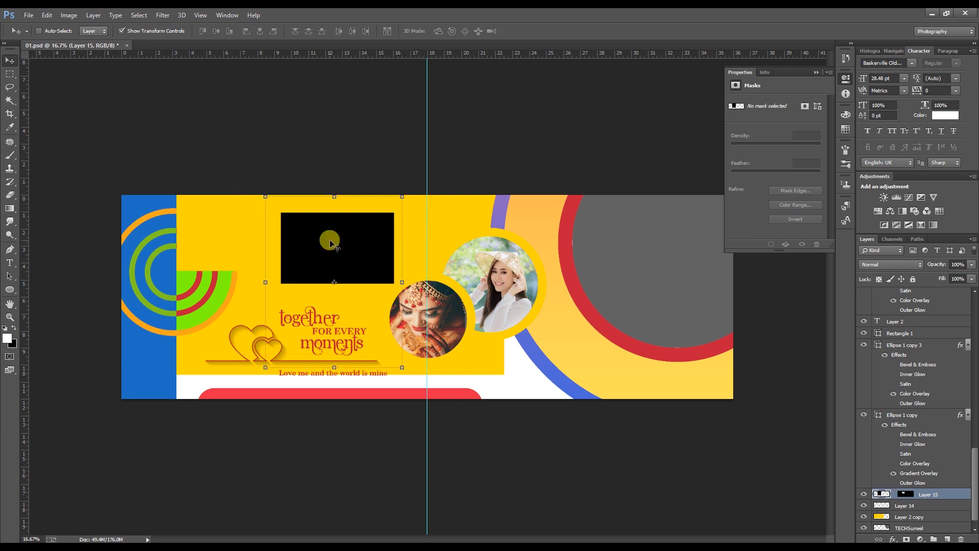
Step: Paste the couple photo over the black rectangle and clip it to Layer 15 with a clipping mask
left_click(47, 15)
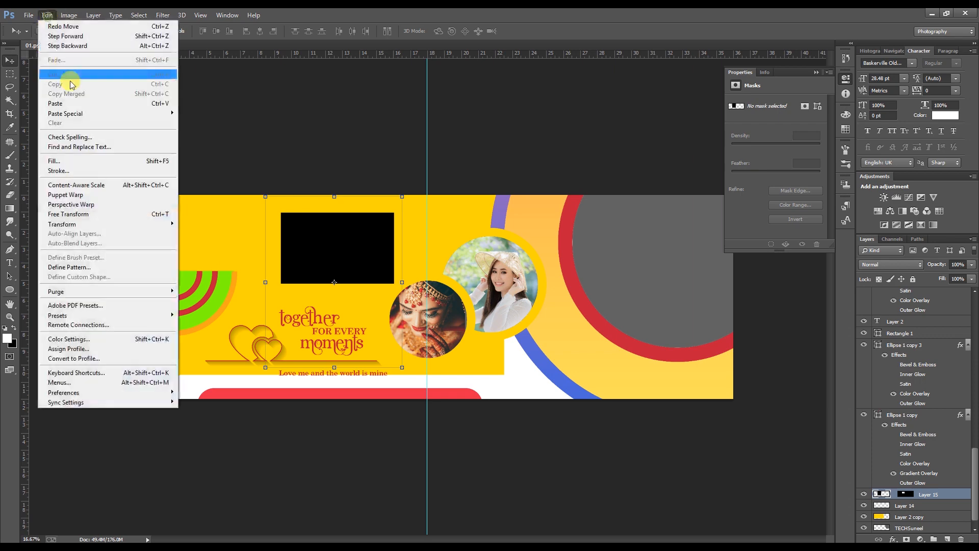
left_click(73, 103)
left_click_drag(422, 262, 347, 234)
left_click(47, 15)
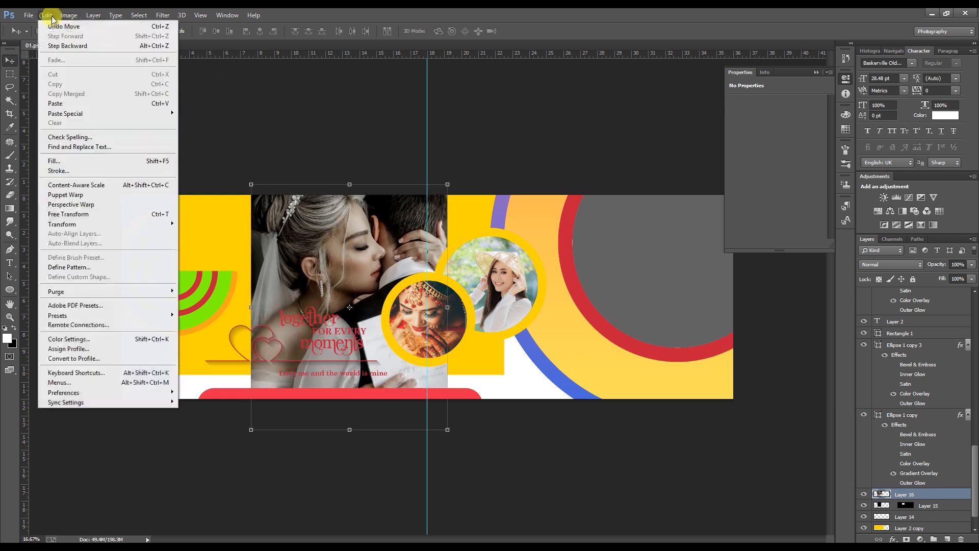
left_click(95, 16)
left_click(96, 16)
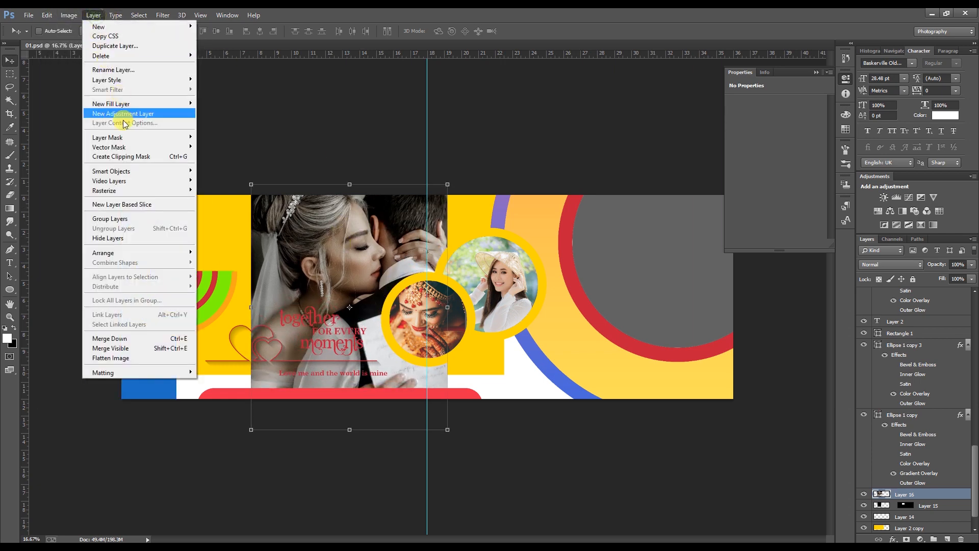
left_click(171, 157)
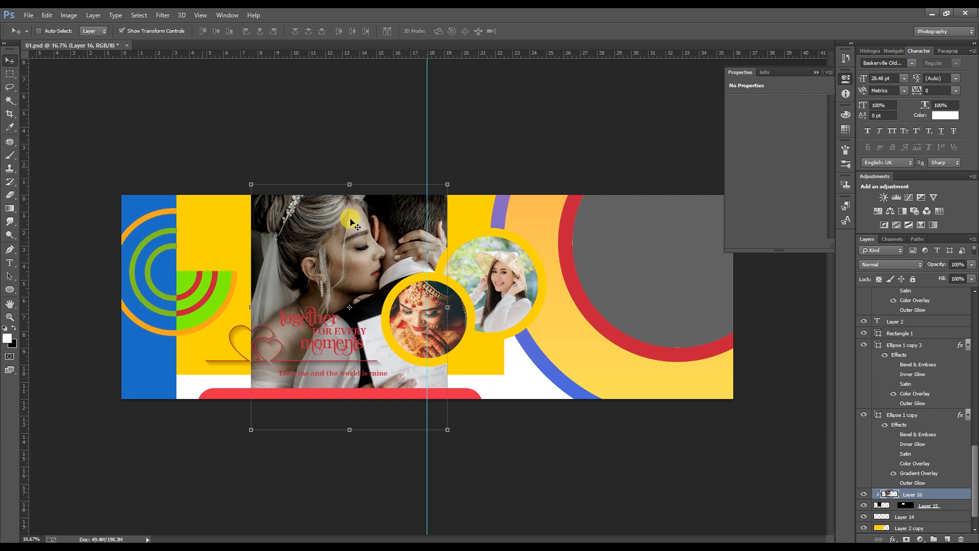
Step: Shrink the clipped couple photo, position the faces inside the rectangle, and delete the photo
left_click_drag(448, 183, 410, 230)
left_click_drag(374, 277, 376, 242)
key("Return")
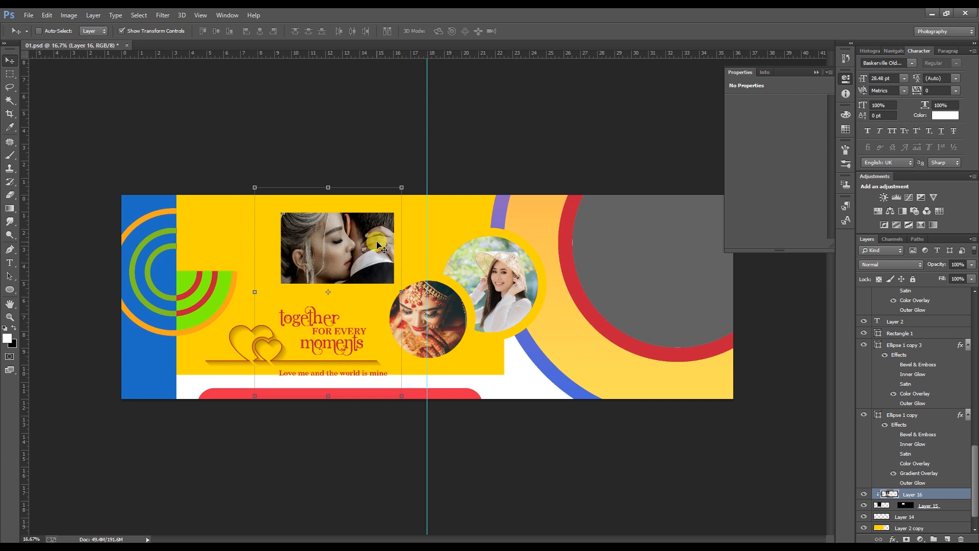
key("Delete")
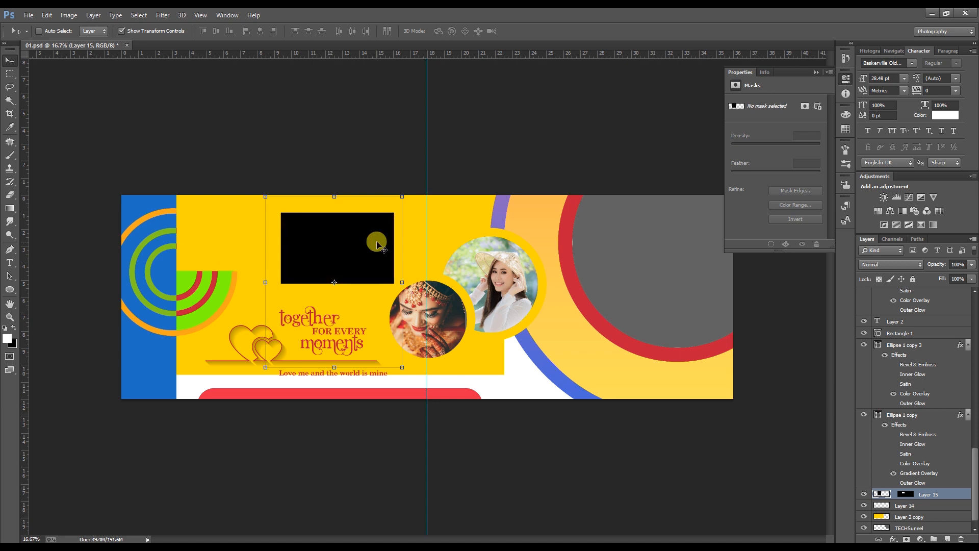
Step: Delete the black rectangle's layer and marquee-select a landscape rectangle on the yellow area above the "together for every moments" text
key("Delete")
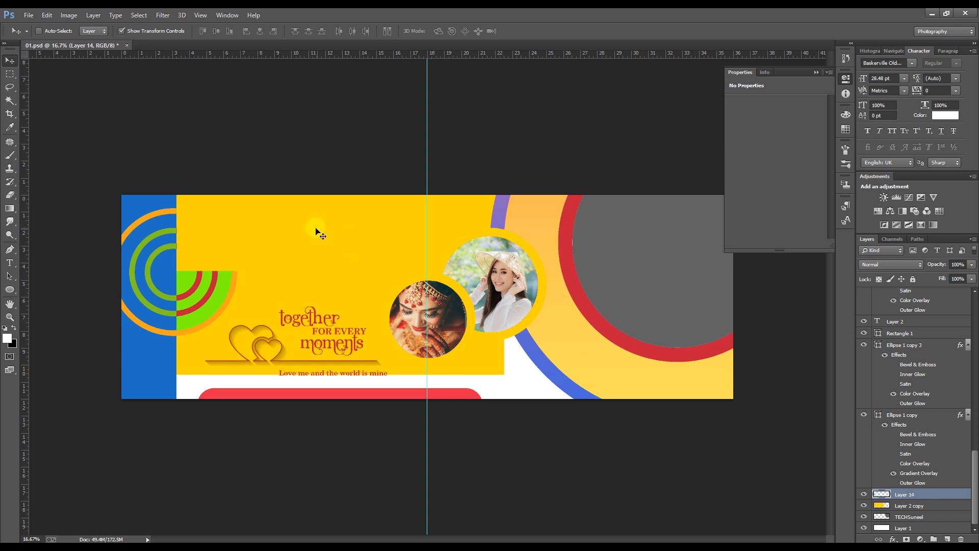
key("m")
left_click_drag(274, 206, 376, 277)
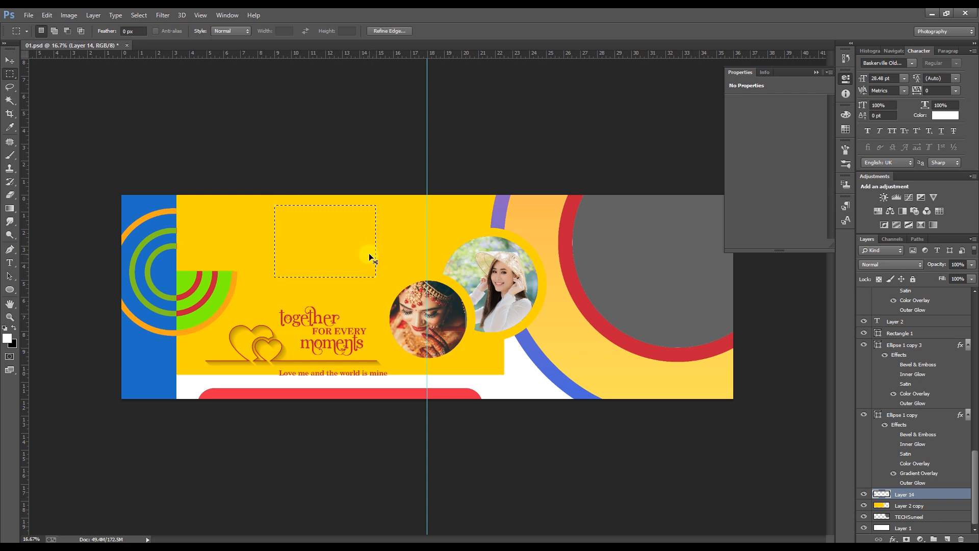
Step: Add a new layer above Layer 14 and feather the rectangular selection by 100 pixels
key("ctrl+shift+n")
key("Return")
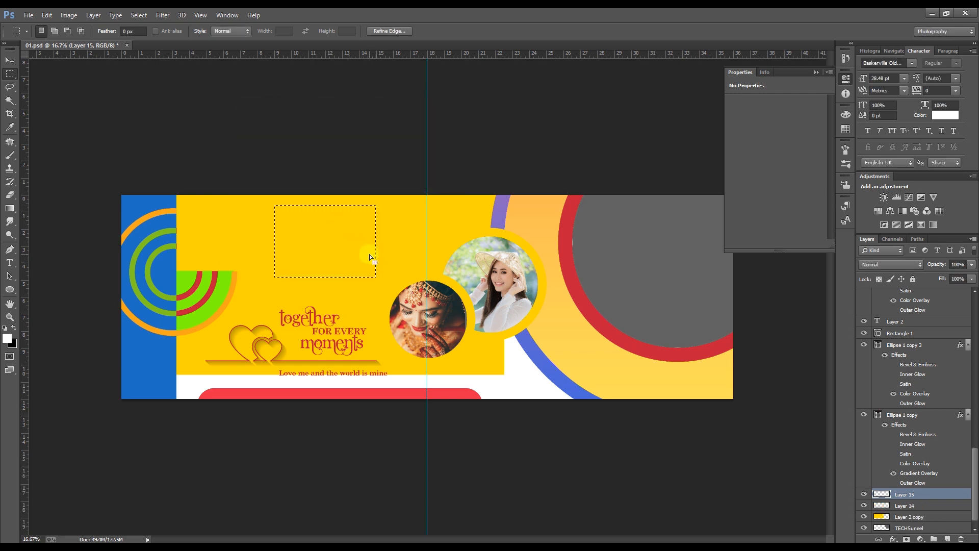
key("shift+F6")
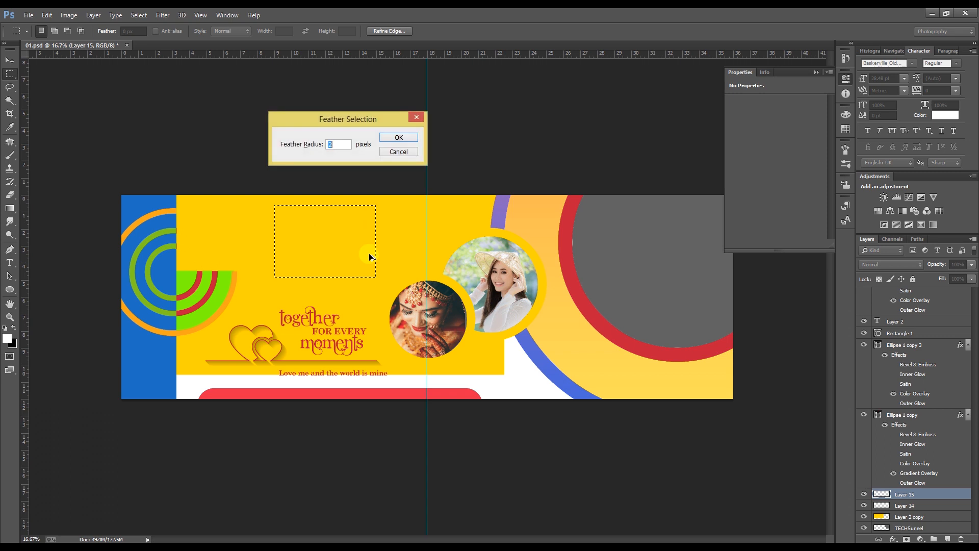
type("50")
key("Return")
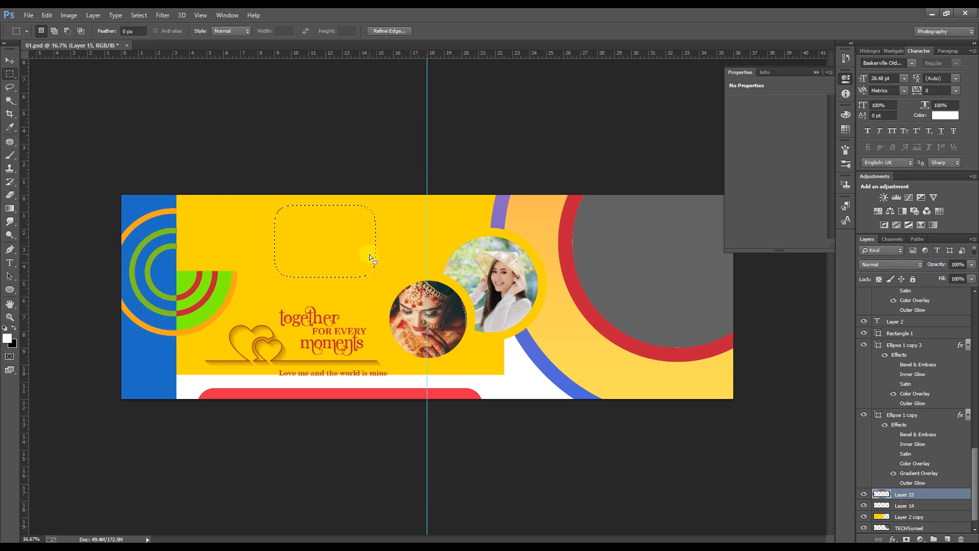
Step: Paste the copied couple photo inside the feathered landscape selection using Paste Into
left_click(47, 15)
mouse_move(90, 113)
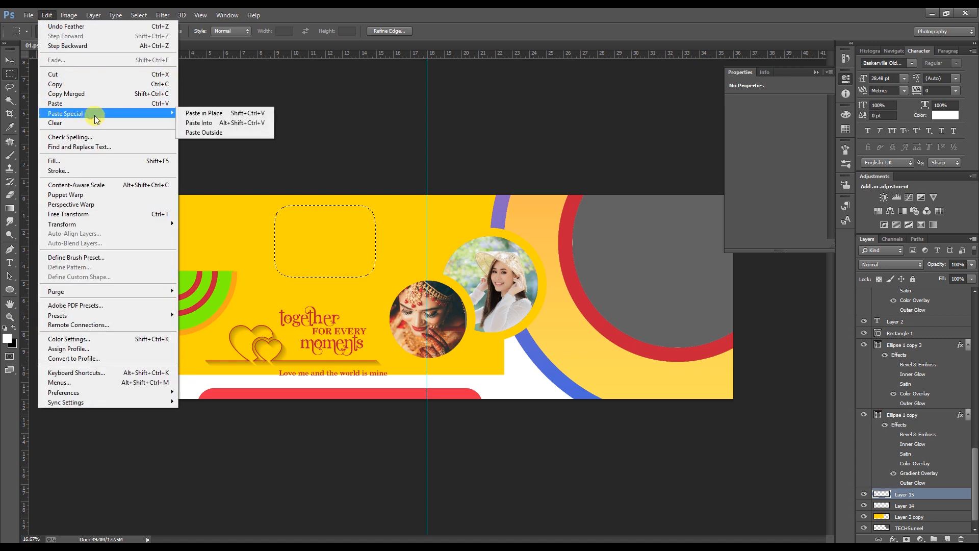
left_click(196, 122)
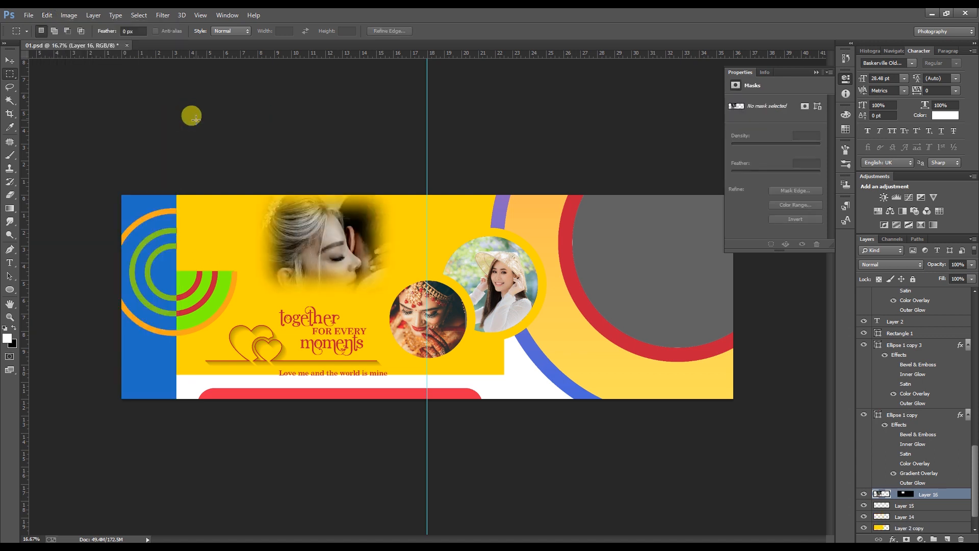
Step: Shrink the pasted couple photo, position the faces inside the soft-edged landscape area, and delete the photo layer
key("ctrl+t")
left_click_drag(423, 196, 366, 240)
left_click_drag(346, 286, 343, 230)
key("Return")
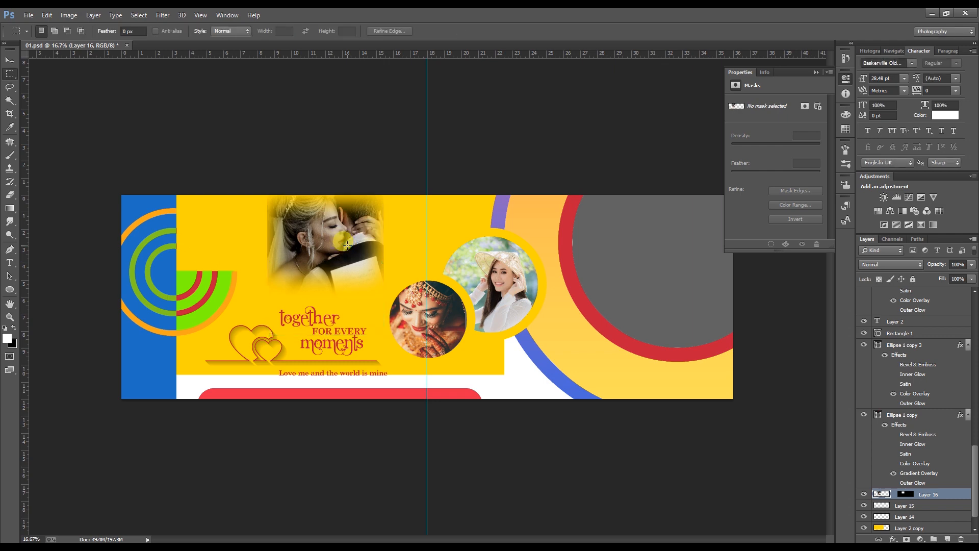
scroll(357, 247, "up", 2)
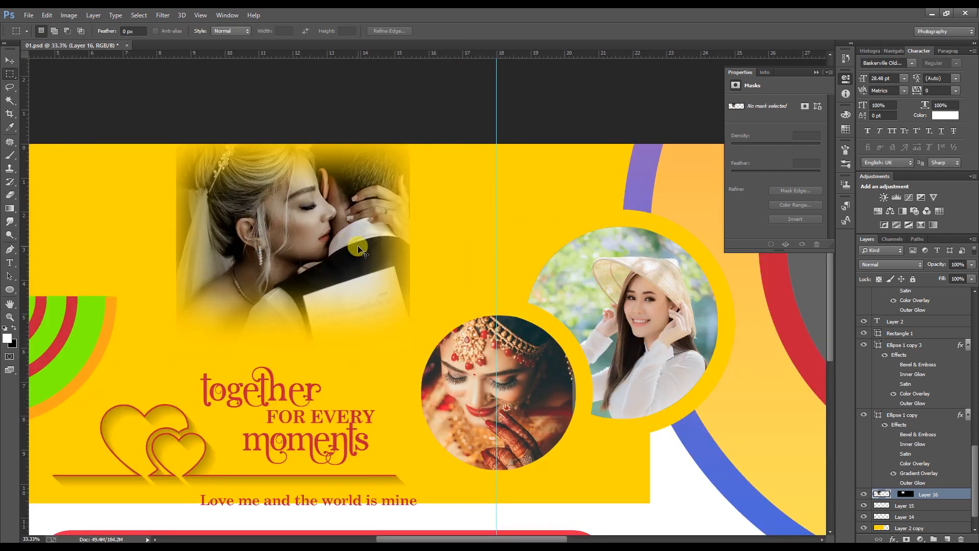
key("v")
key("Delete")
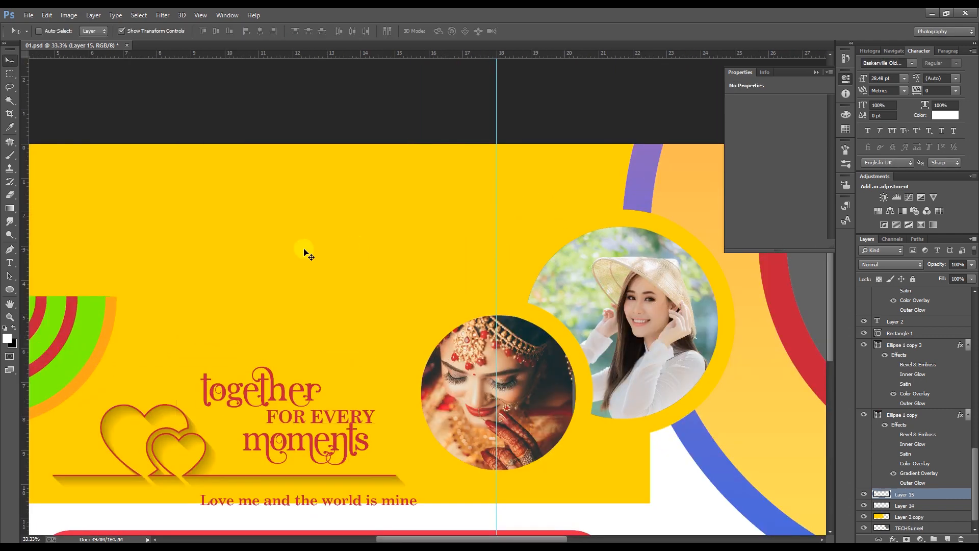
Step: Select Layer 2 copy and marquee-select a tall, narrow rectangle on the yellow area above the heading text
right_click(250, 234)
left_click(265, 232)
key("m")
left_click_drag(254, 185, 319, 302)
Step: Add a new layer above Layer 2 copy and feather the tall selection by 100 pixels
key("shift+F6")
key("Return")
key("ctrl+shift+n")
key("Return")
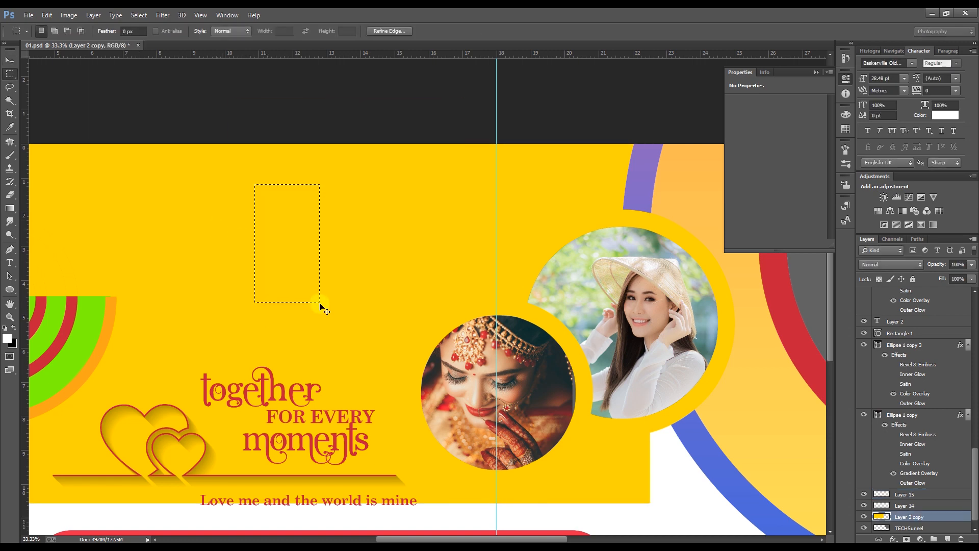
key("shift+F6")
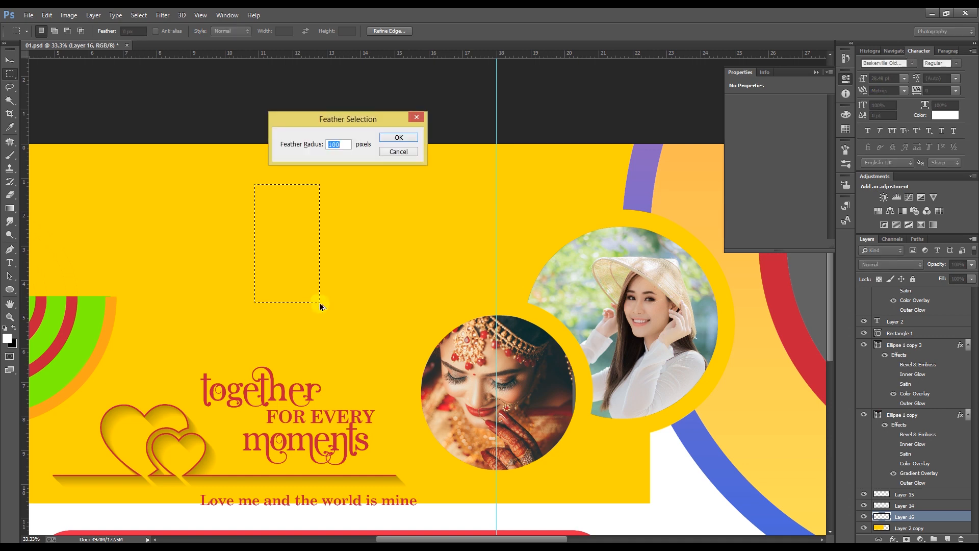
key("Return")
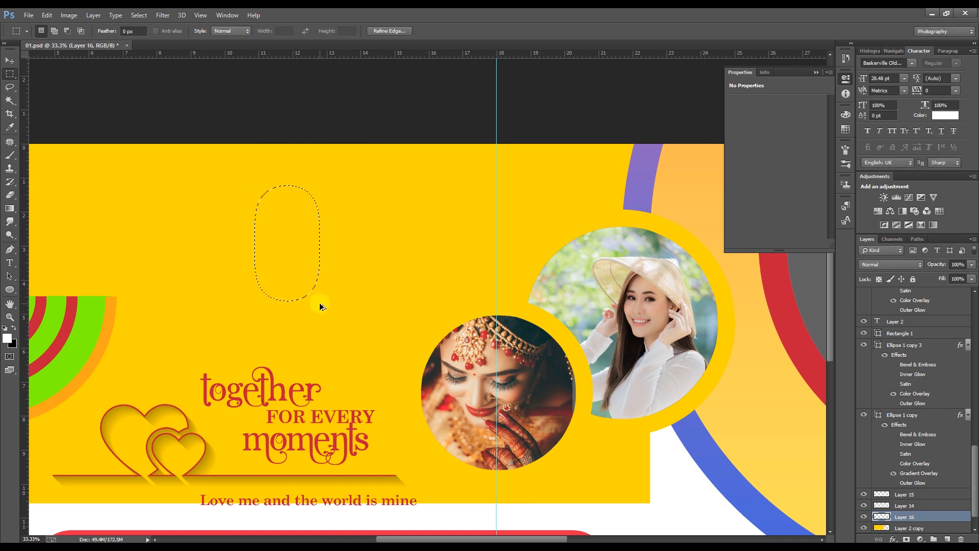
Step: Paste the couple photo inside the tall feathered selection using Paste Into
left_click(46, 15)
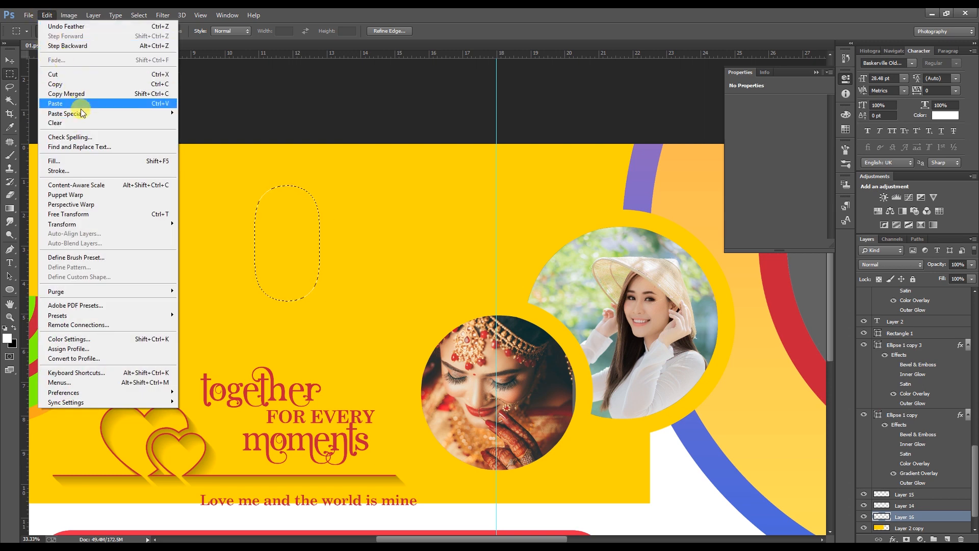
mouse_move(133, 115)
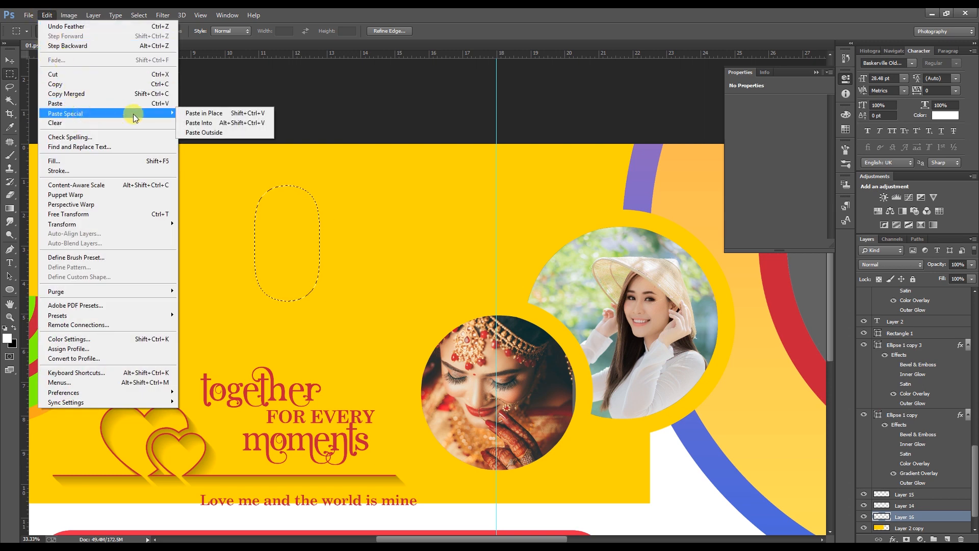
left_click(209, 125)
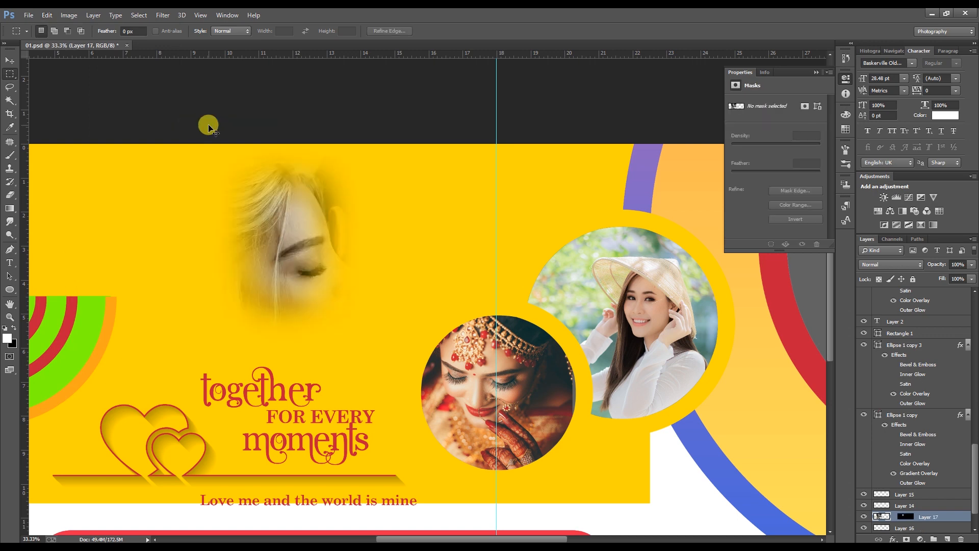
Step: Scale the masked couple photo to about 58% width and 55% height and position the bride's face within the soft-edged tall area
key("ctrl+t")
left_click_drag(485, 140, 355, 162)
left_click_drag(288, 240, 330, 235)
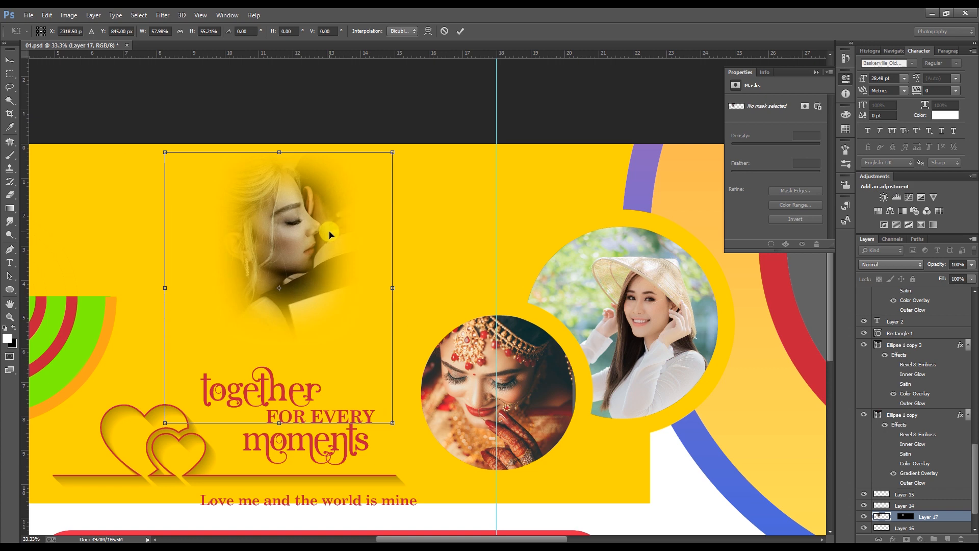
key("Return")
key("m")
key("ctrl+minus")
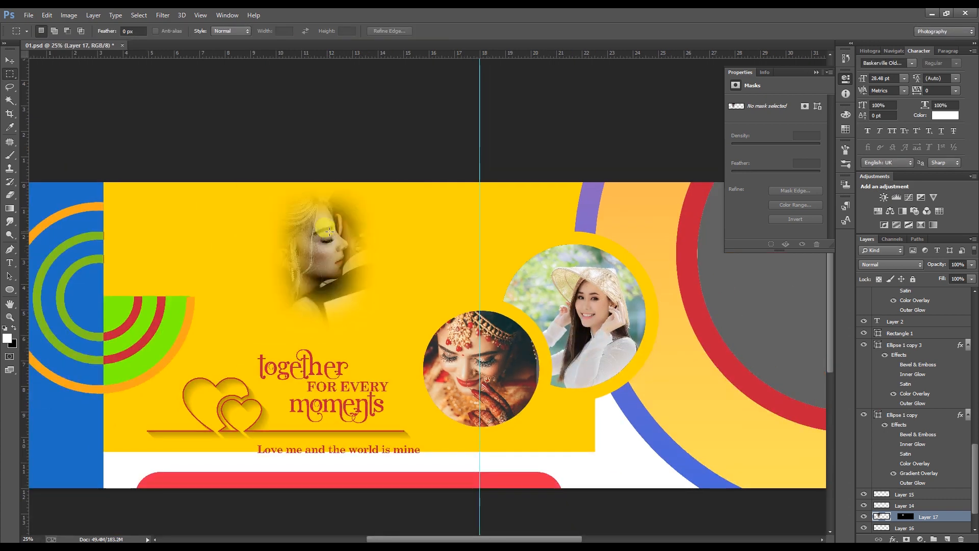